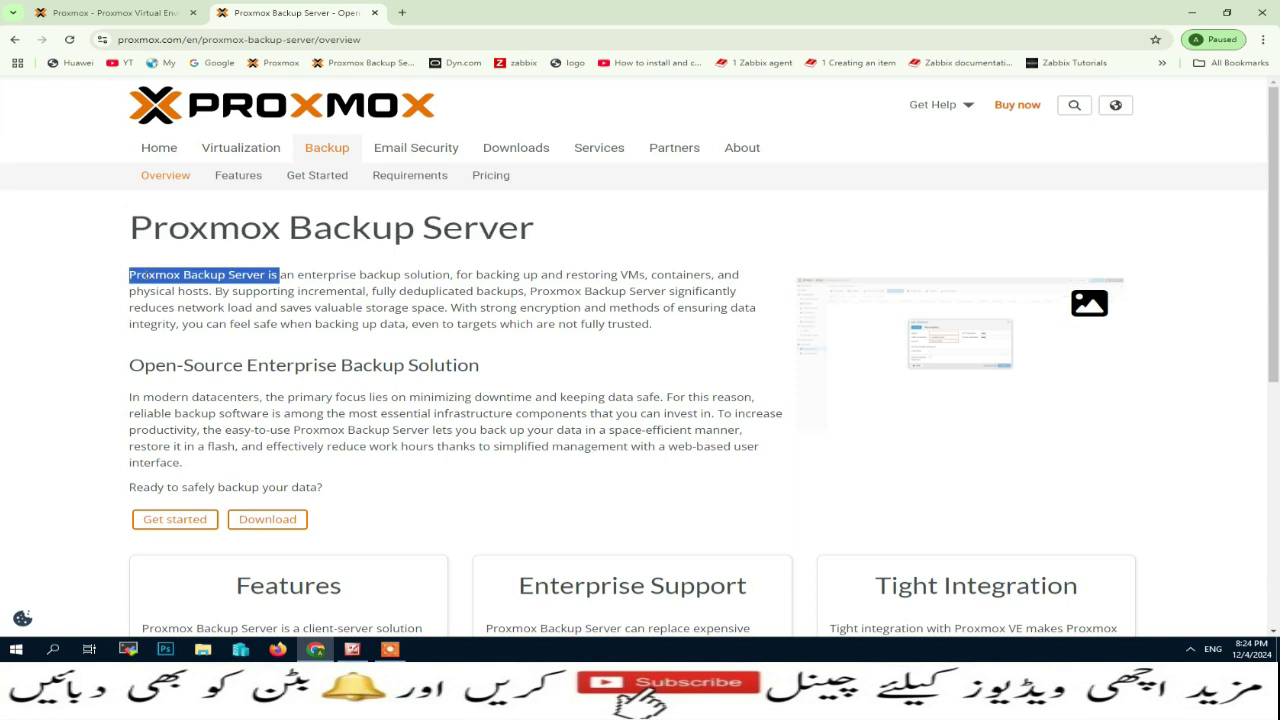
Step: Review the Proxmox Backup Server overview, including its introductory description, and glance at the Features page
{"action": "left_click_drag", "start_coordinate": [300, 276], "coordinate": [668, 336]}
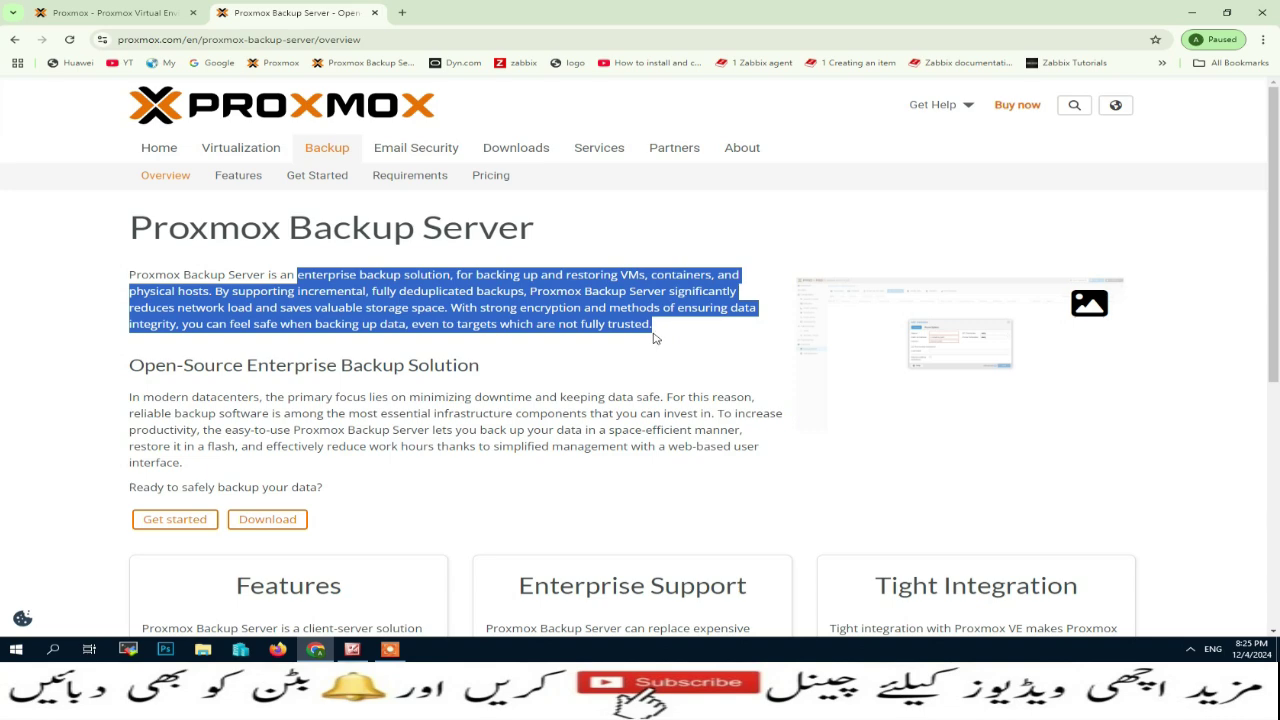
{"action": "left_click", "coordinate": [252, 180]}
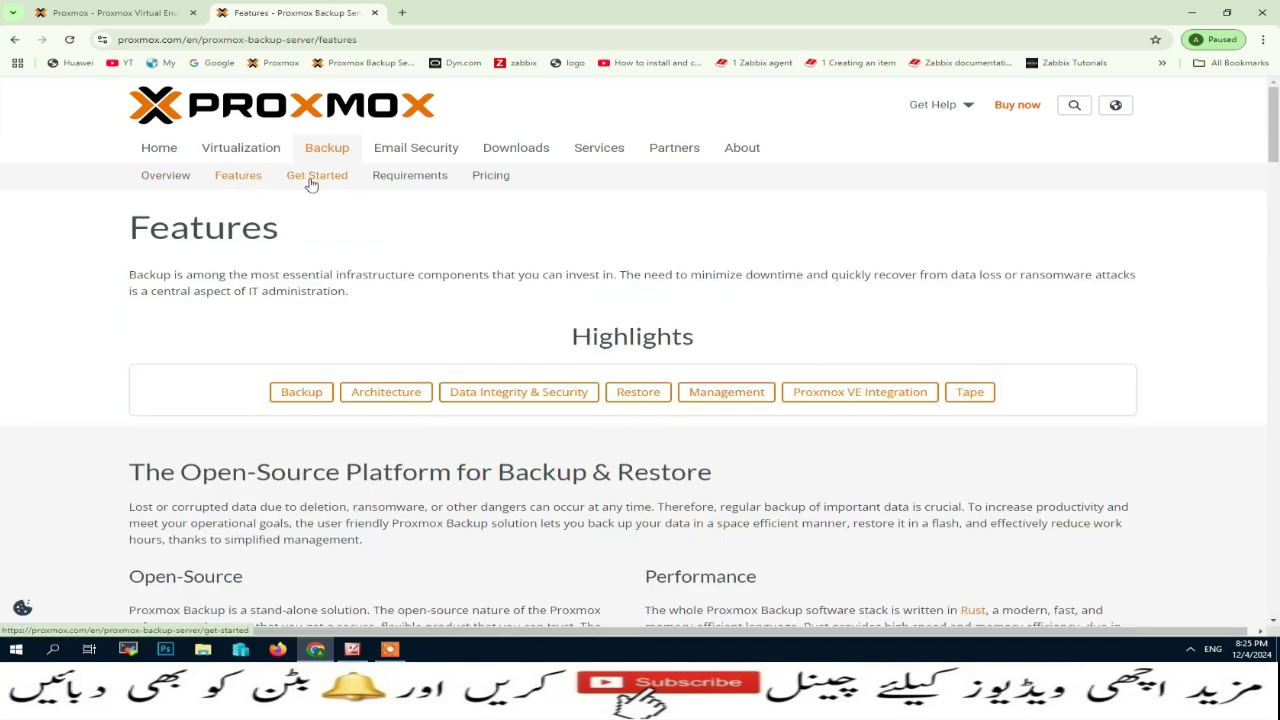
{"action": "left_click", "coordinate": [166, 175]}
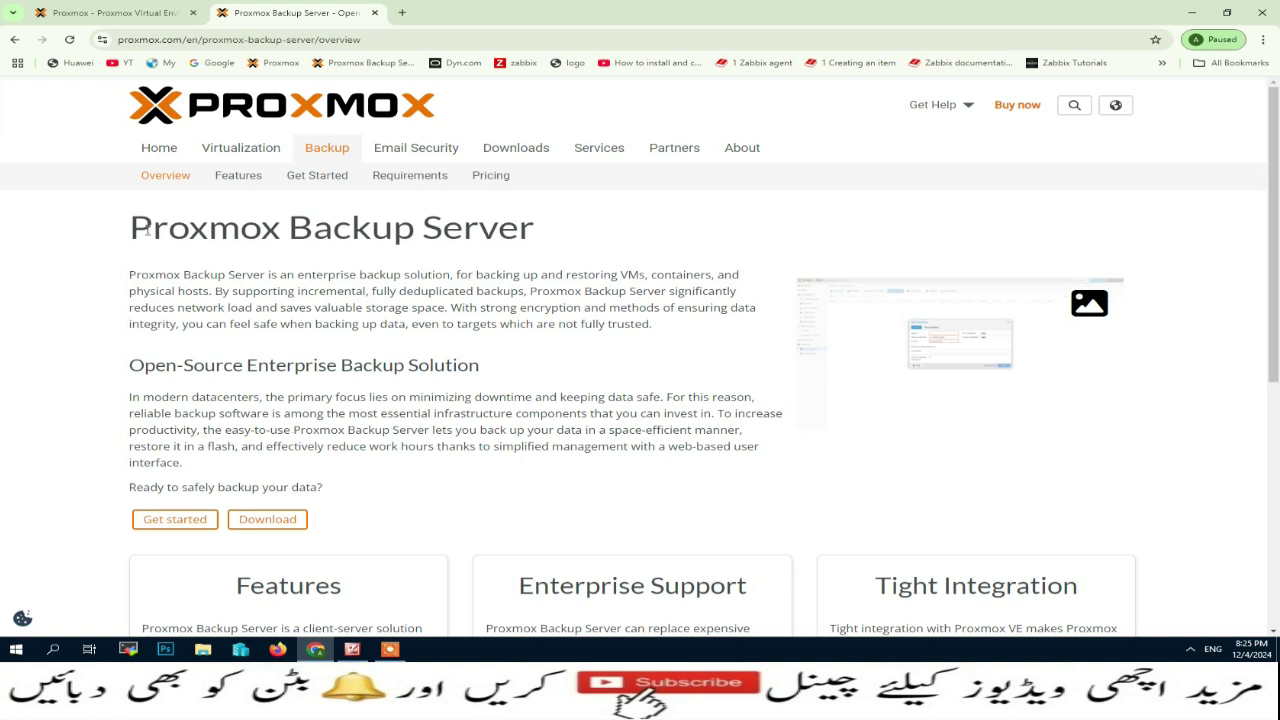
{"action": "left_click_drag", "start_coordinate": [133, 227], "coordinate": [597, 234]}
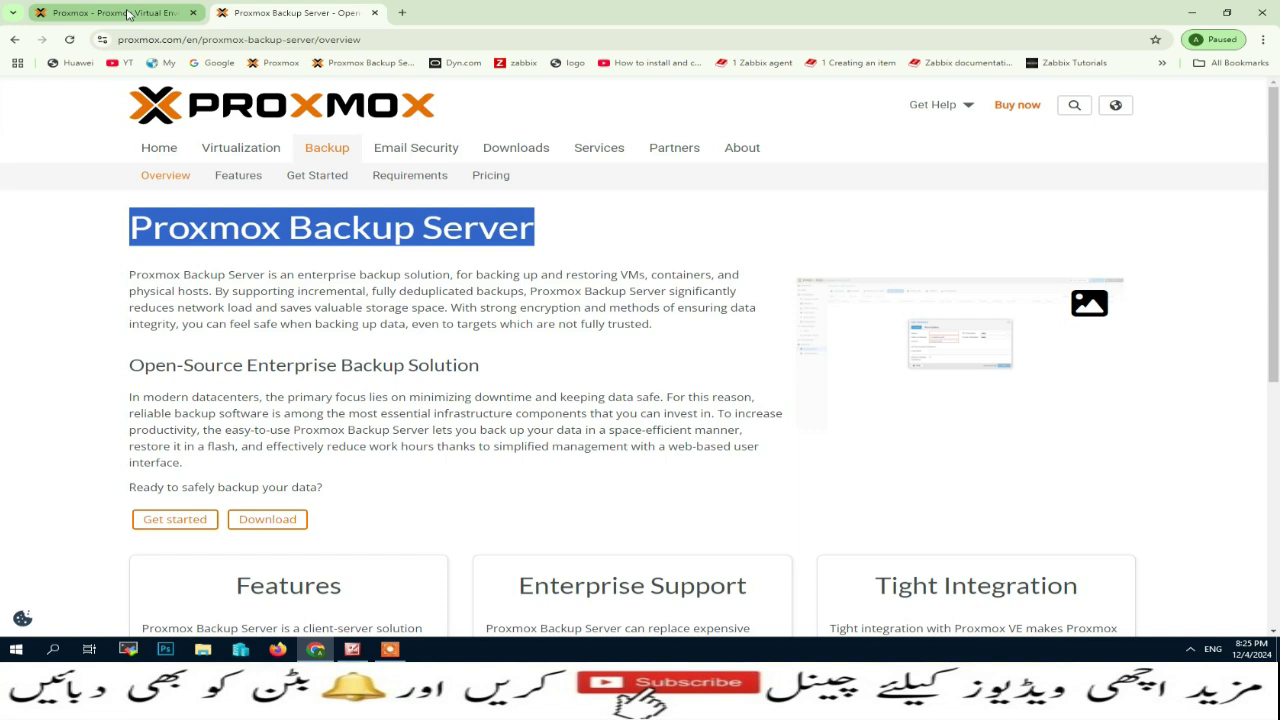
{"action": "left_click", "coordinate": [127, 14]}
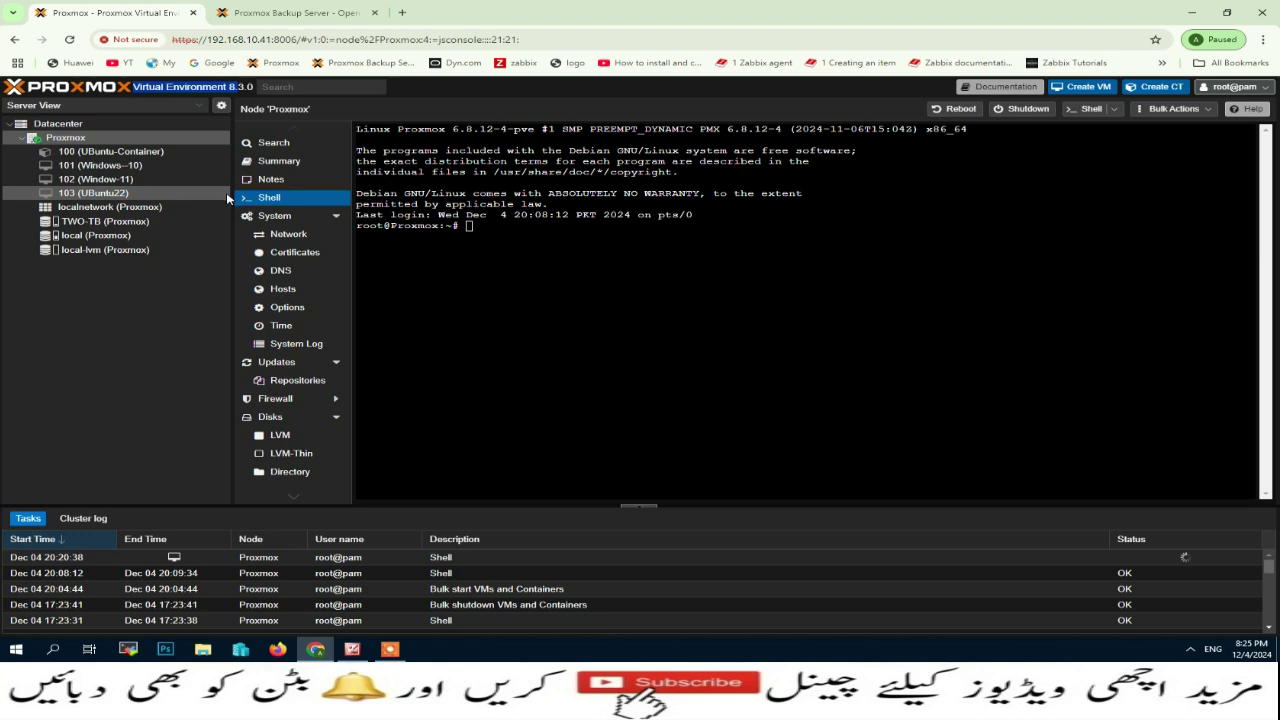
{"action": "left_click", "coordinate": [300, 14]}
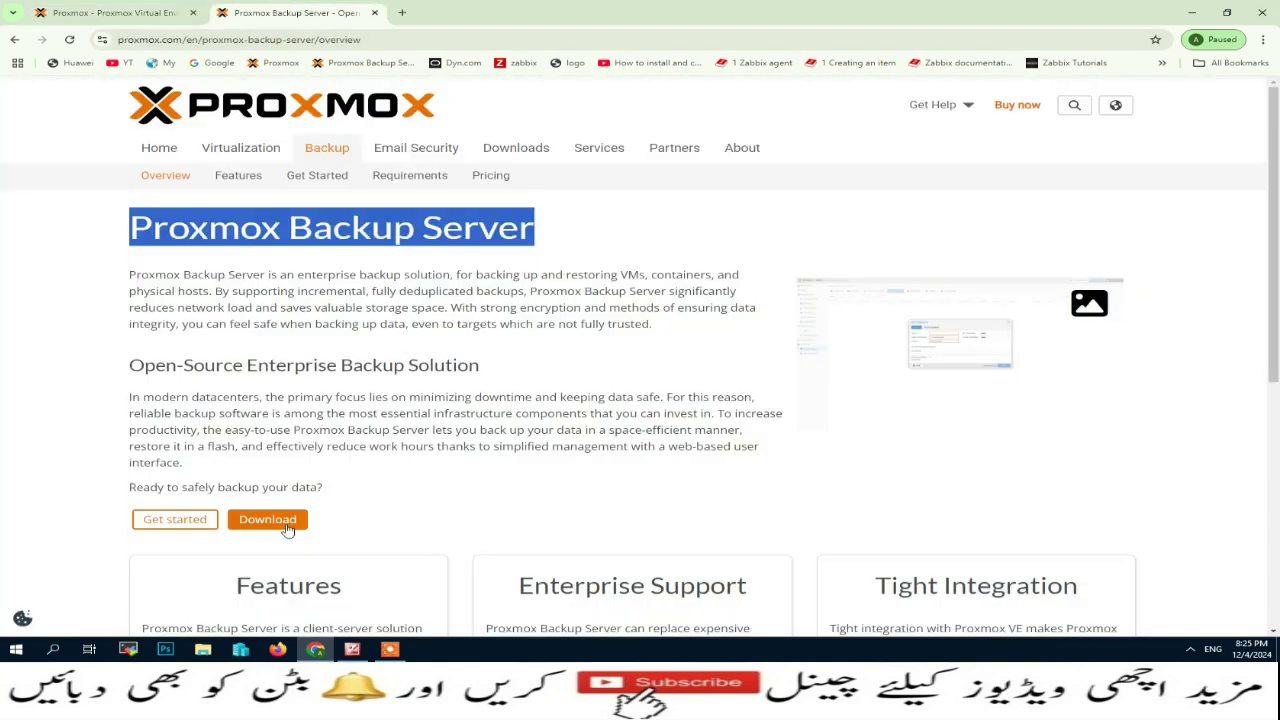
{"action": "left_click", "coordinate": [207, 244]}
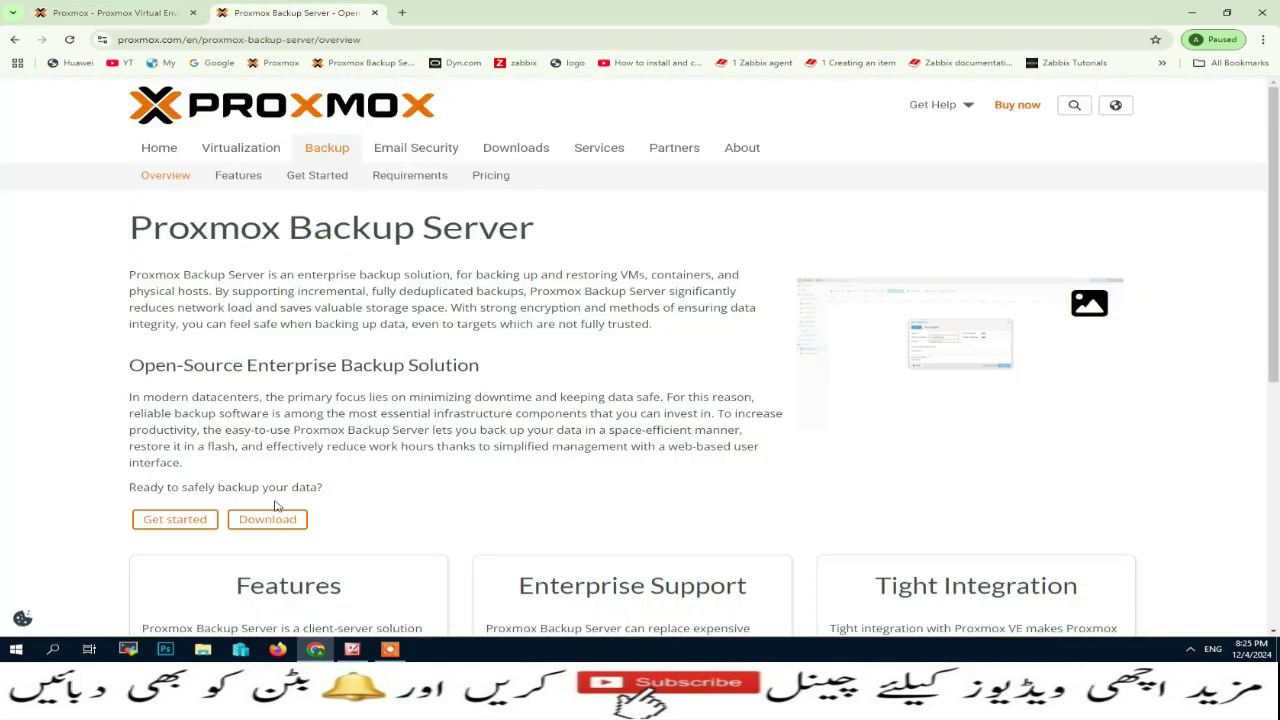
{"action": "scroll", "coordinate": [262, 529], "scroll_direction": "down", "scroll_amount": 1}
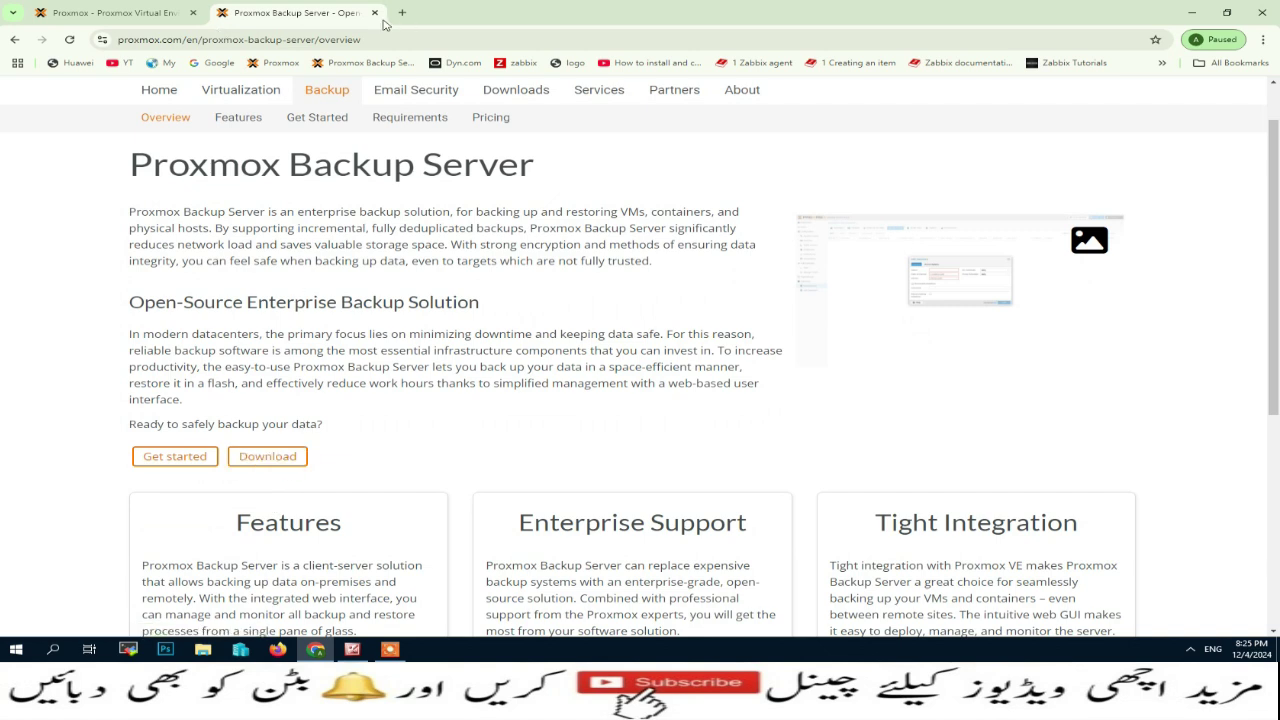
Step: Return to the Proxmox VE console and check the boot disk size in the summary of container 100 (UBuntu-Container)
{"action": "left_click", "coordinate": [78, 13]}
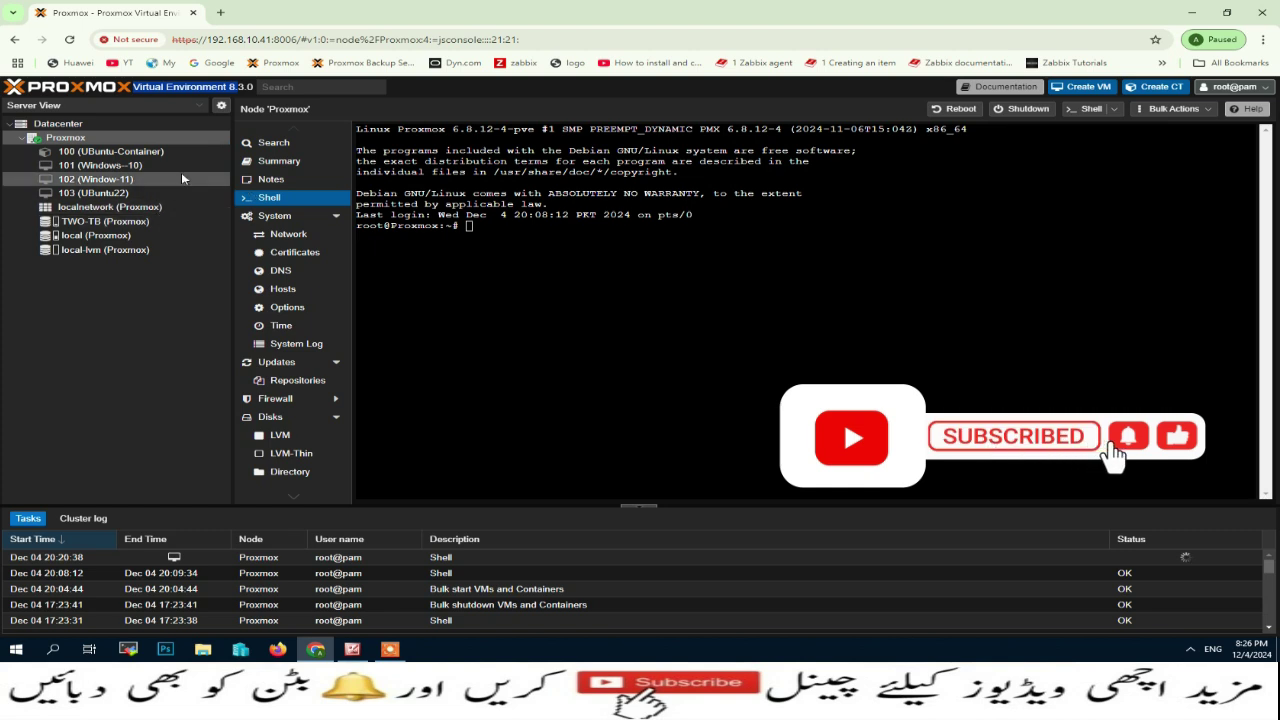
{"action": "left_click", "coordinate": [100, 152]}
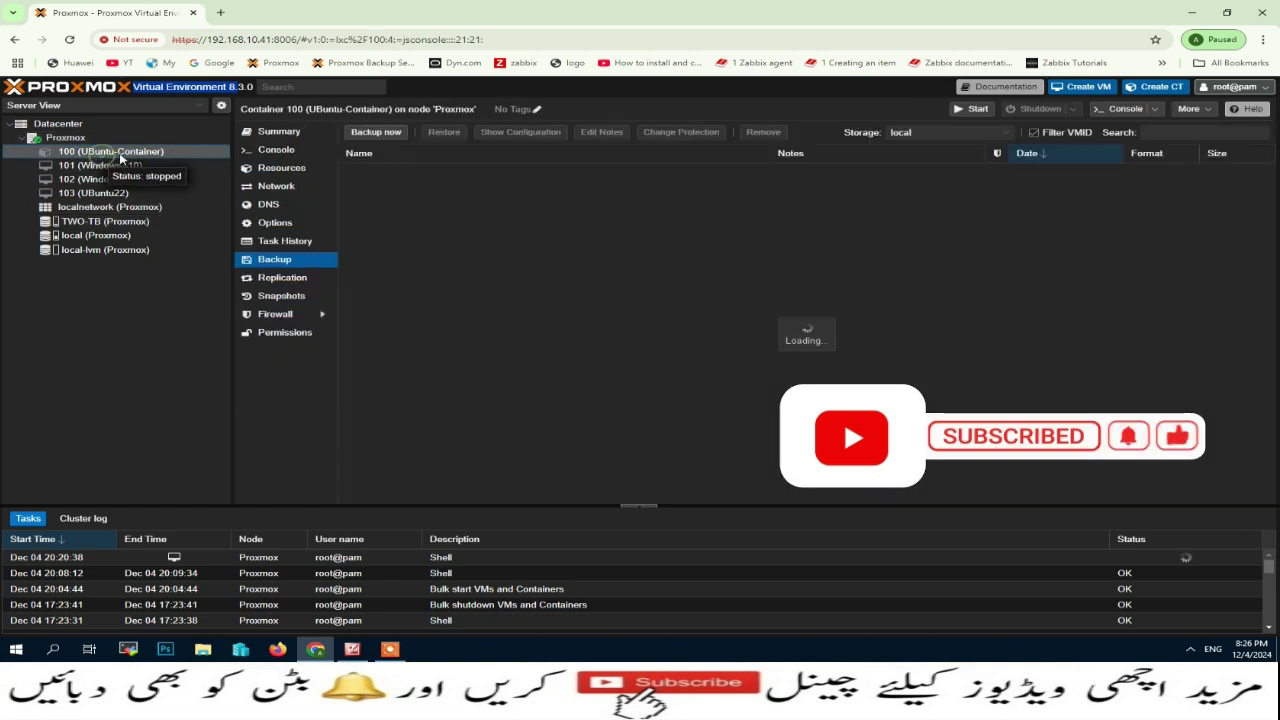
{"action": "left_click", "coordinate": [285, 133]}
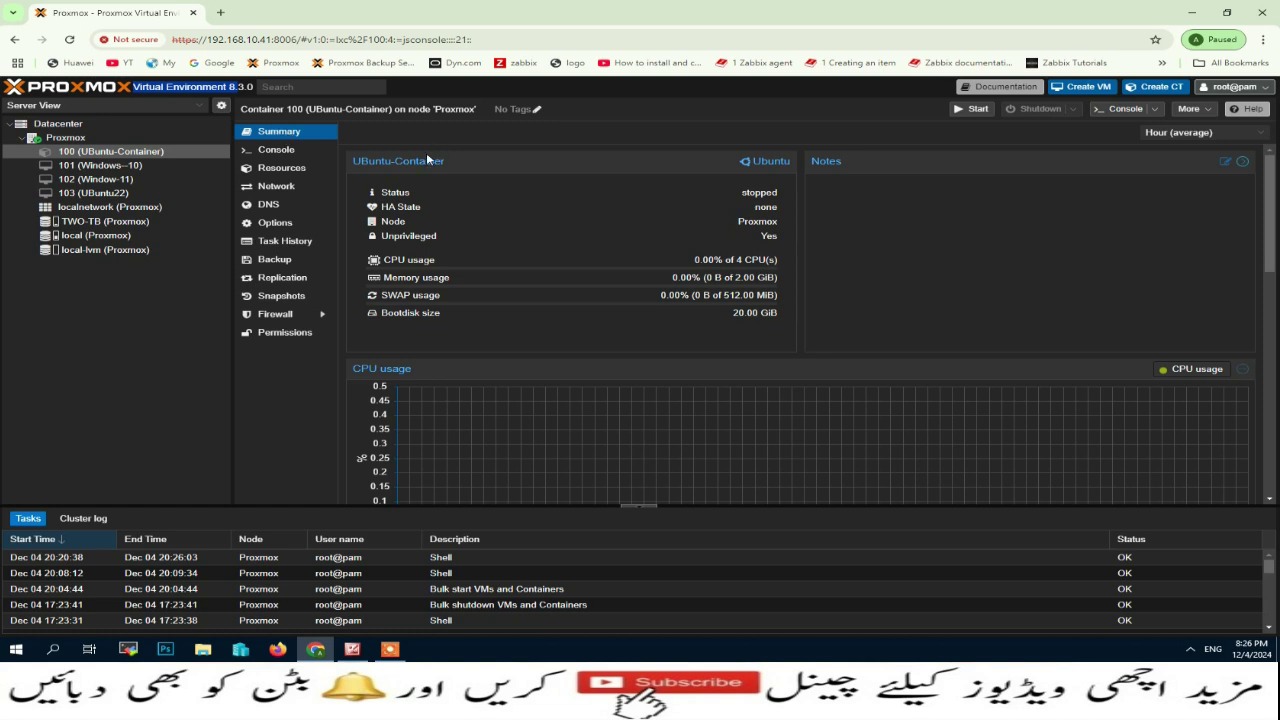
{"action": "double_click", "coordinate": [727, 316]}
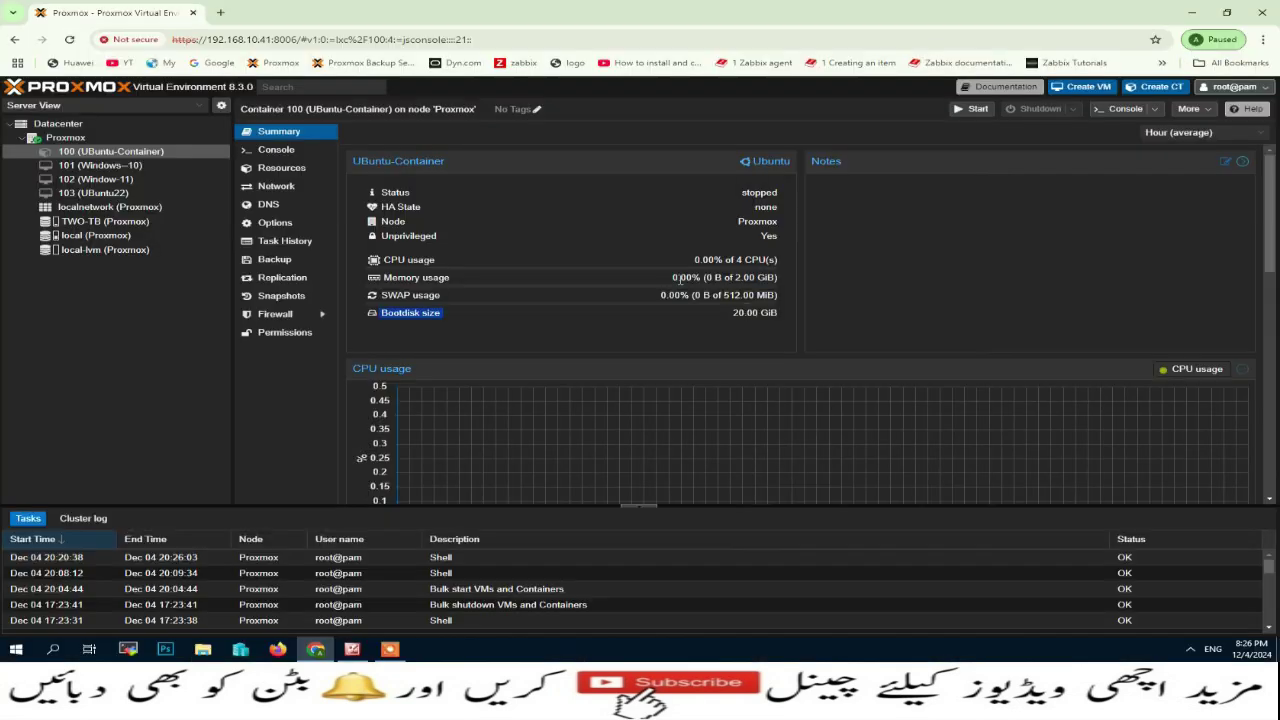
Step: Show the backups of container 100 with local as the storage and check which backup storages are available
{"action": "left_click", "coordinate": [283, 263]}
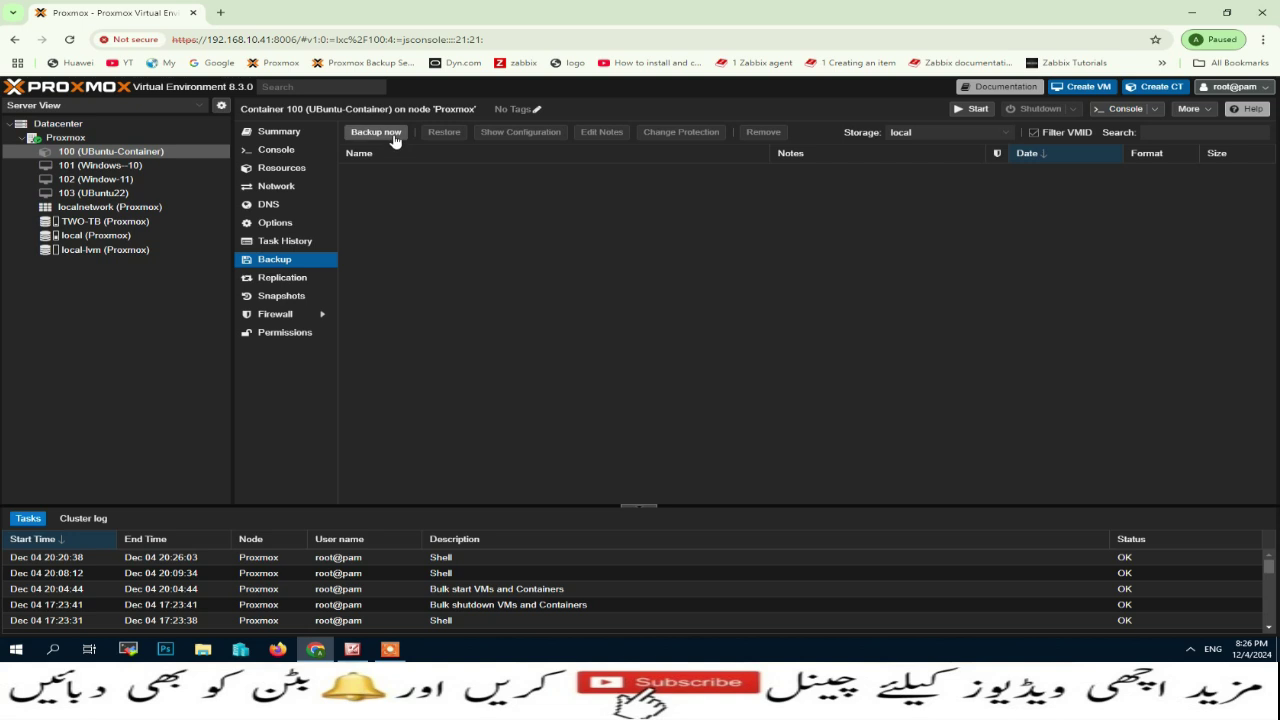
{"action": "left_click", "coordinate": [998, 130]}
{"action": "left_click", "coordinate": [914, 170]}
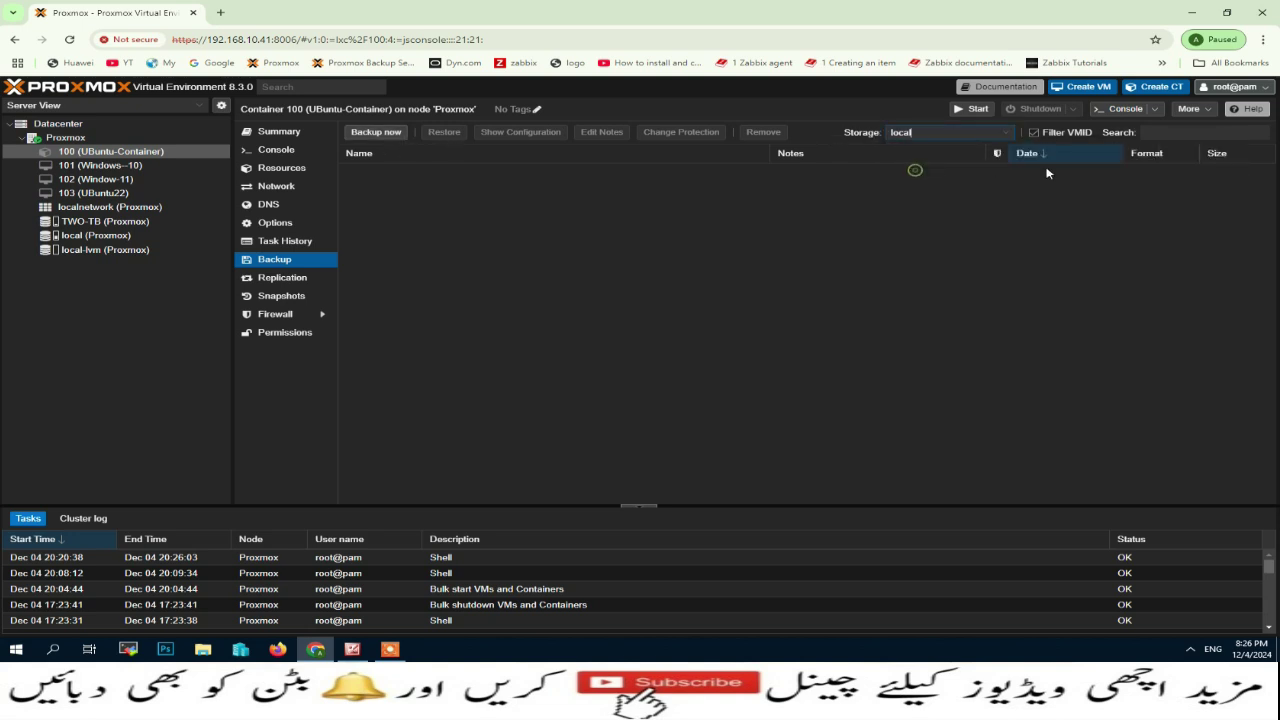
{"action": "left_click", "coordinate": [1005, 132]}
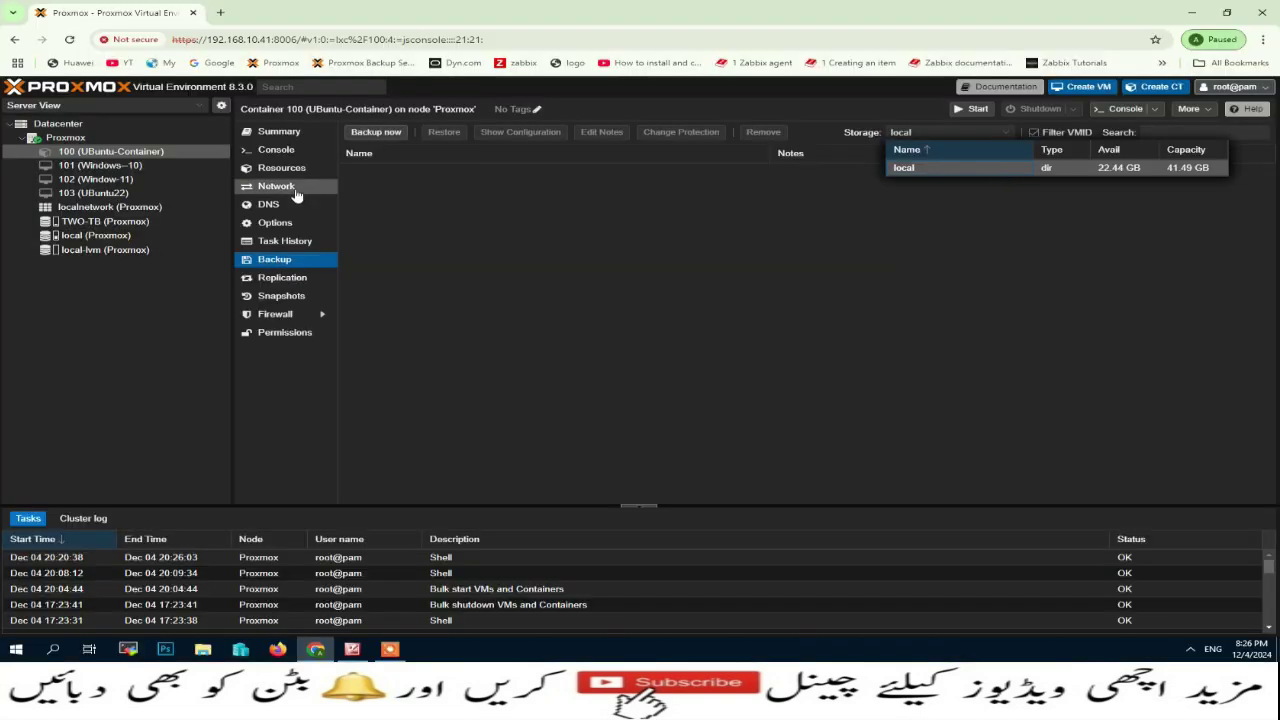
{"action": "left_click", "coordinate": [307, 261]}
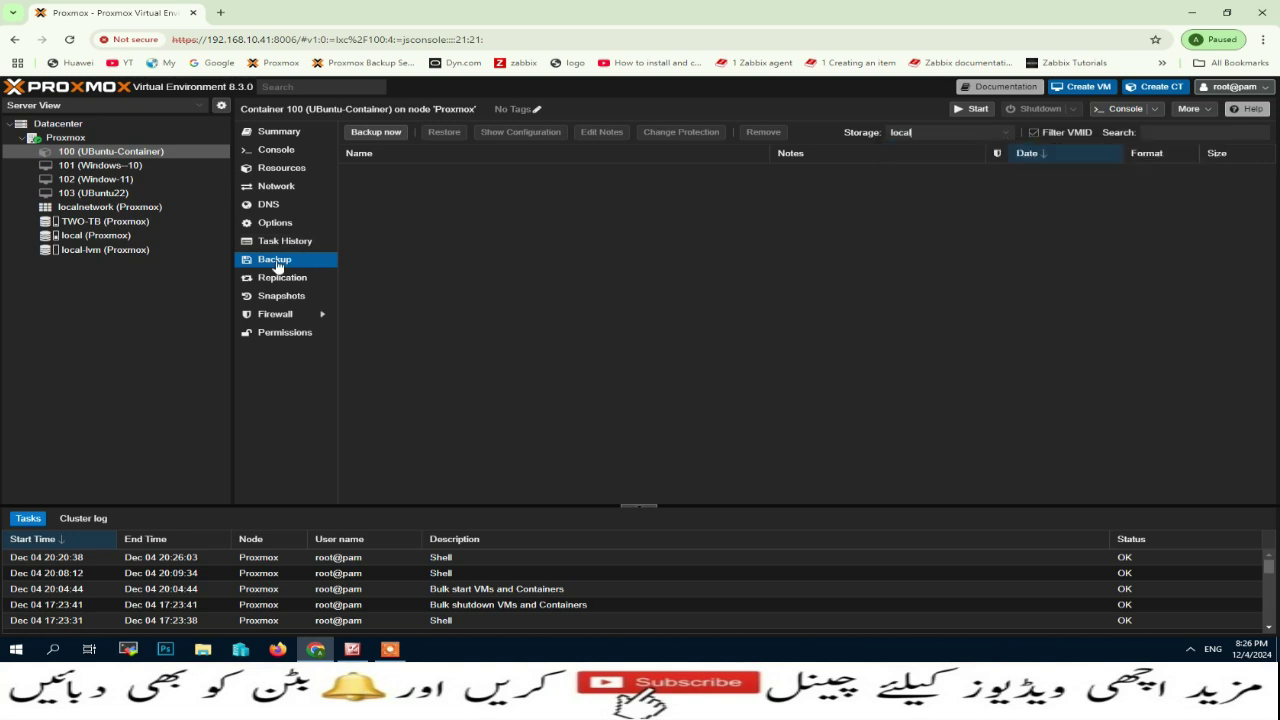
Step: Begin a backup of container 100 with local as the target storage and display the available backup modes
{"action": "left_click", "coordinate": [376, 133]}
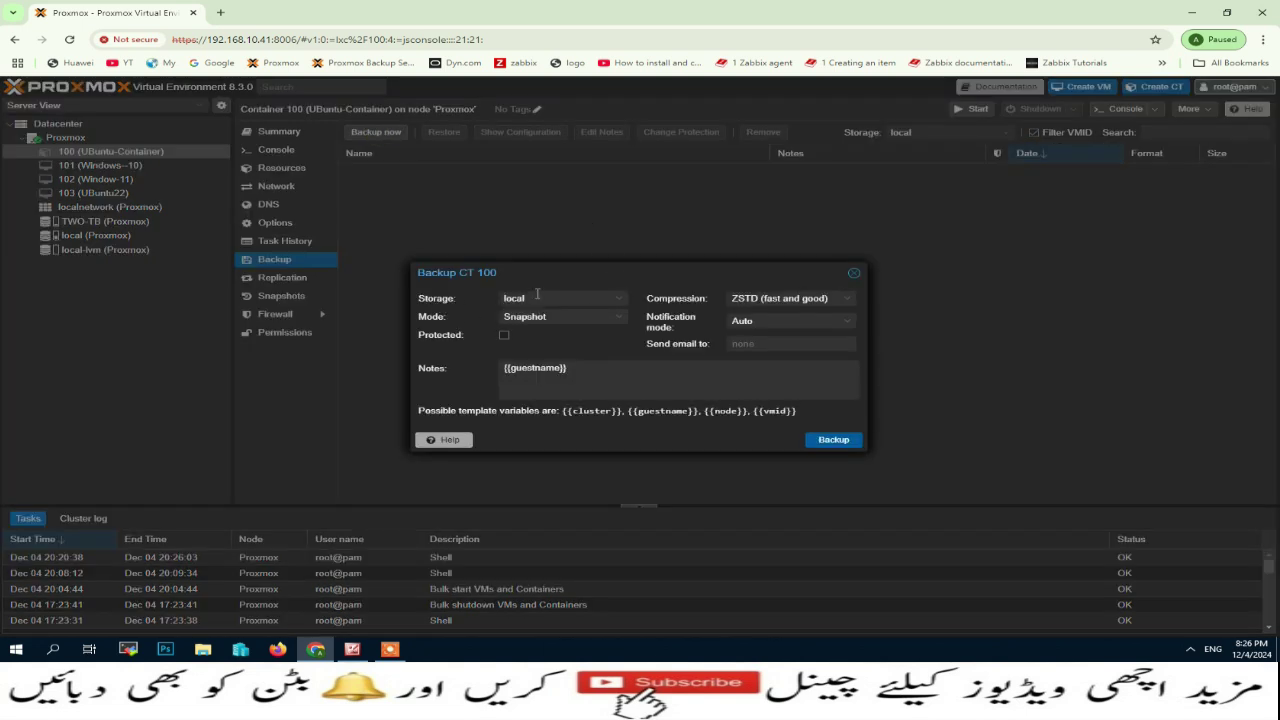
{"action": "left_click", "coordinate": [620, 302]}
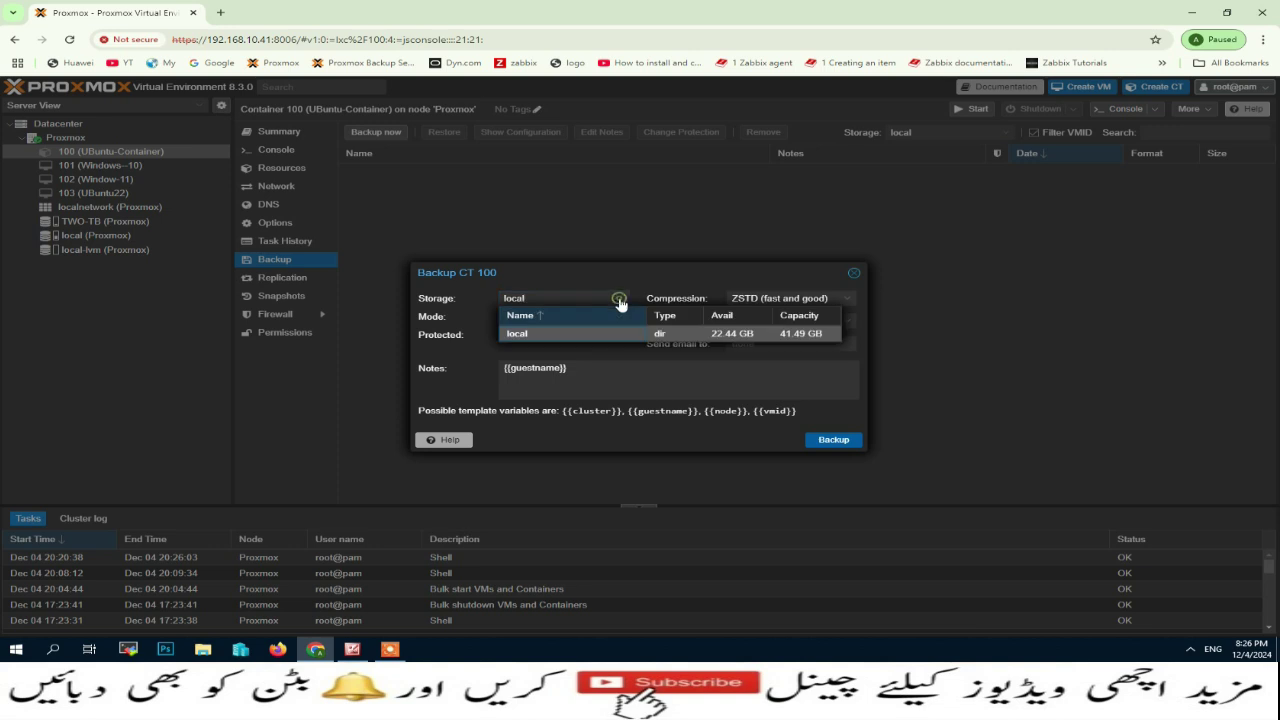
{"action": "left_click", "coordinate": [532, 333]}
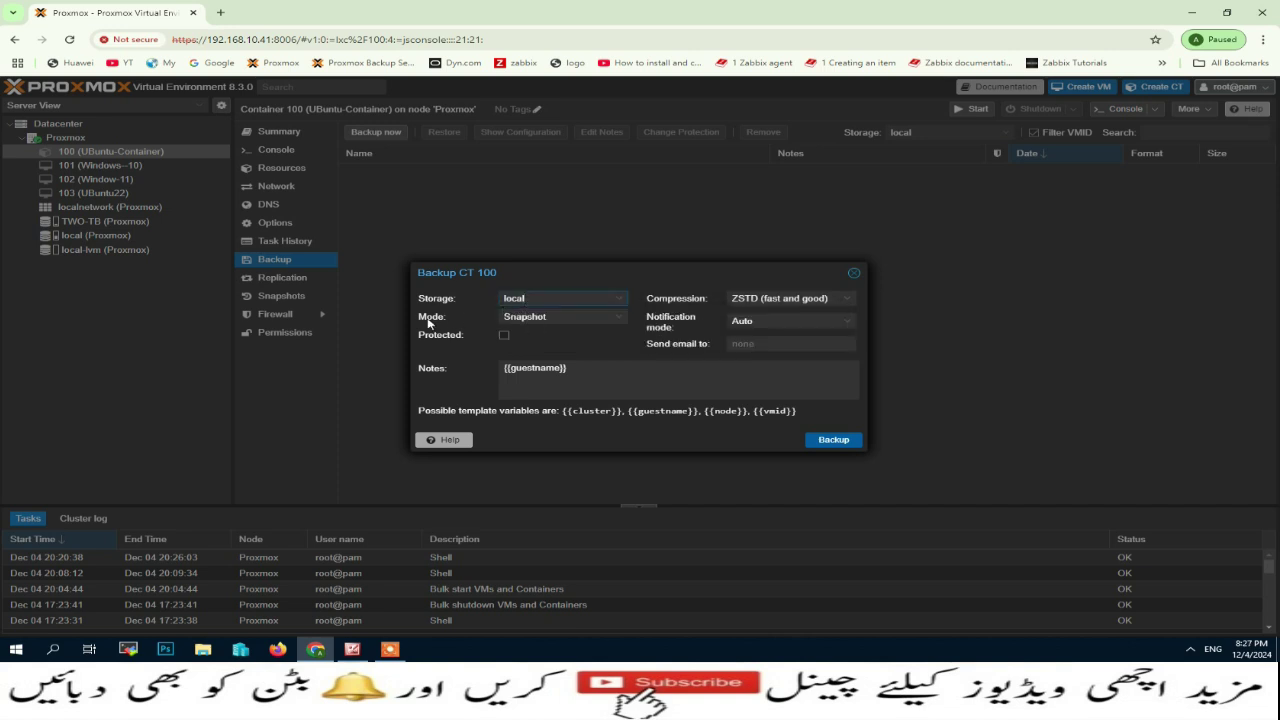
{"action": "left_click", "coordinate": [619, 323]}
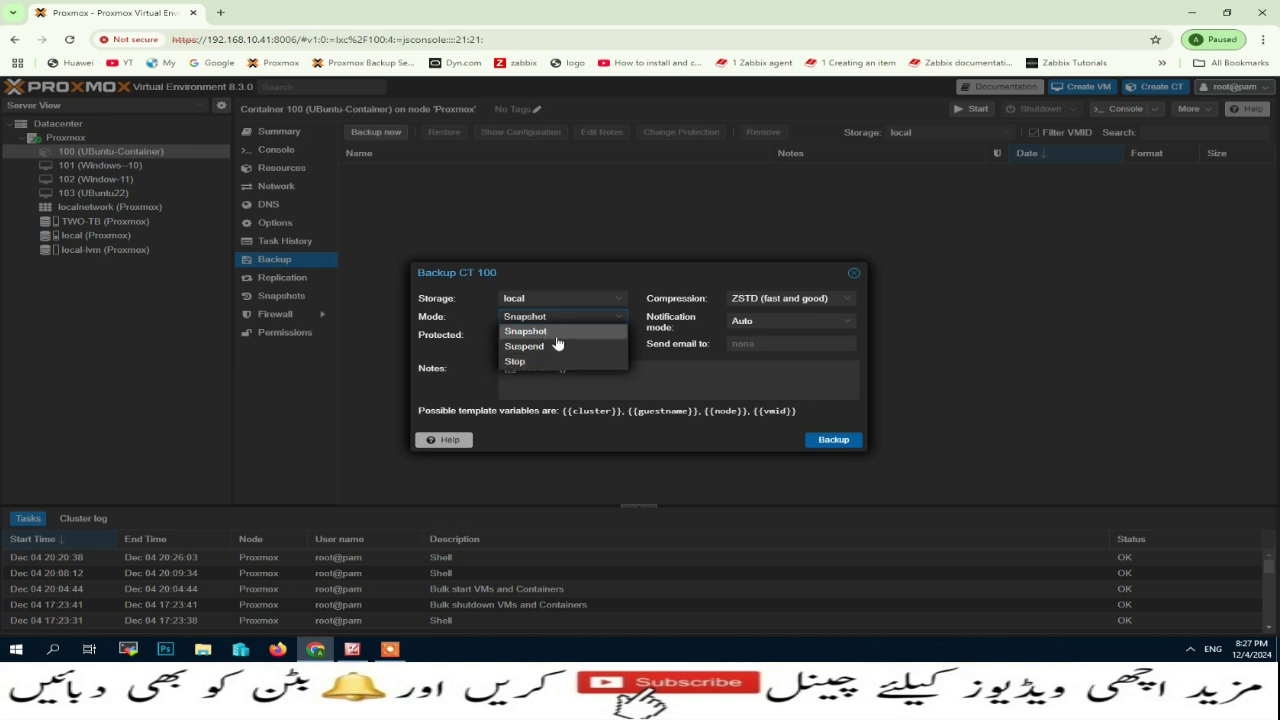
Step: Open the Proxmox VE wiki at pve.proxmox.com in a new browser tab
{"action": "left_click", "coordinate": [222, 13]}
{"action": "left_click", "coordinate": [234, 43]}
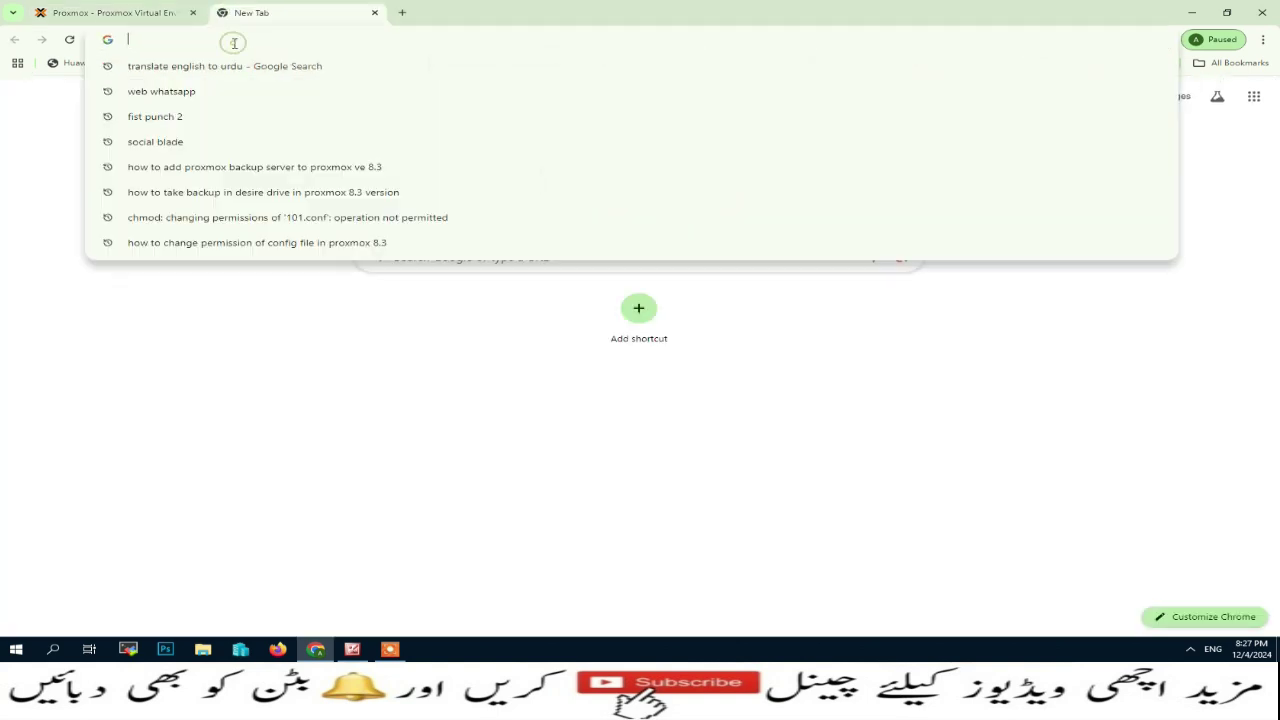
{"action": "type", "text": "pve."}
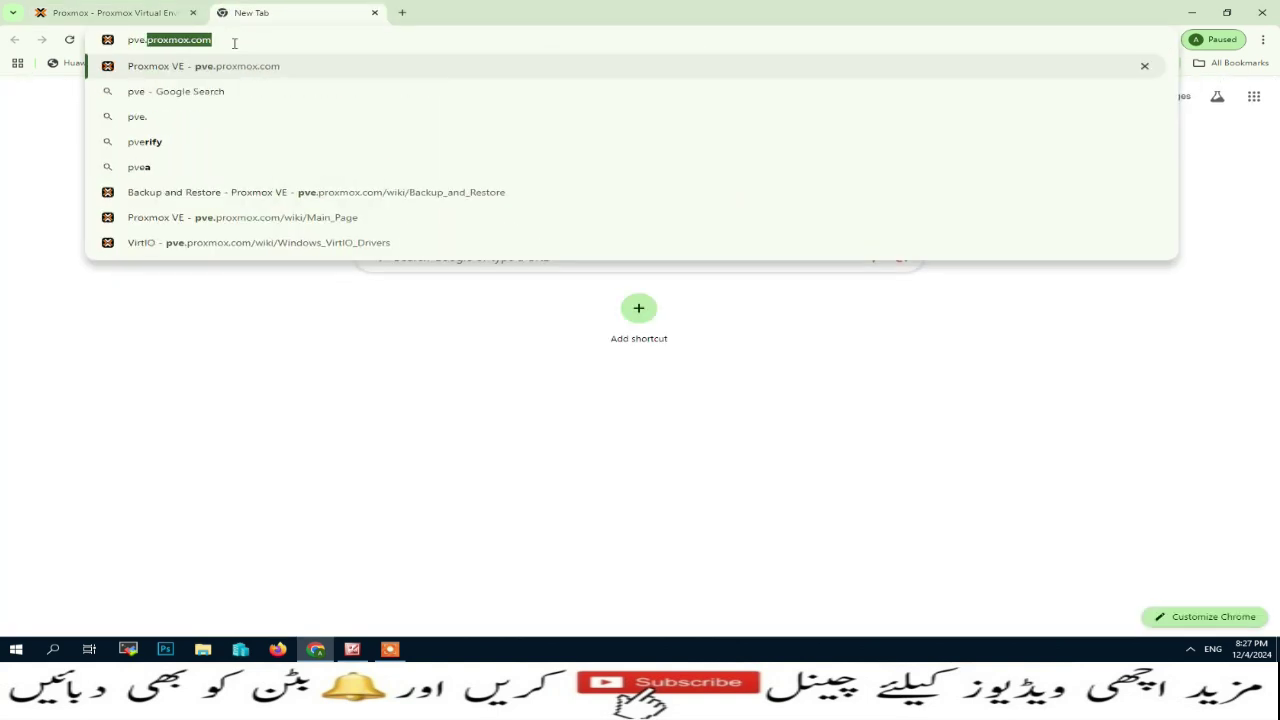
{"action": "type", "text": "proxmo"}
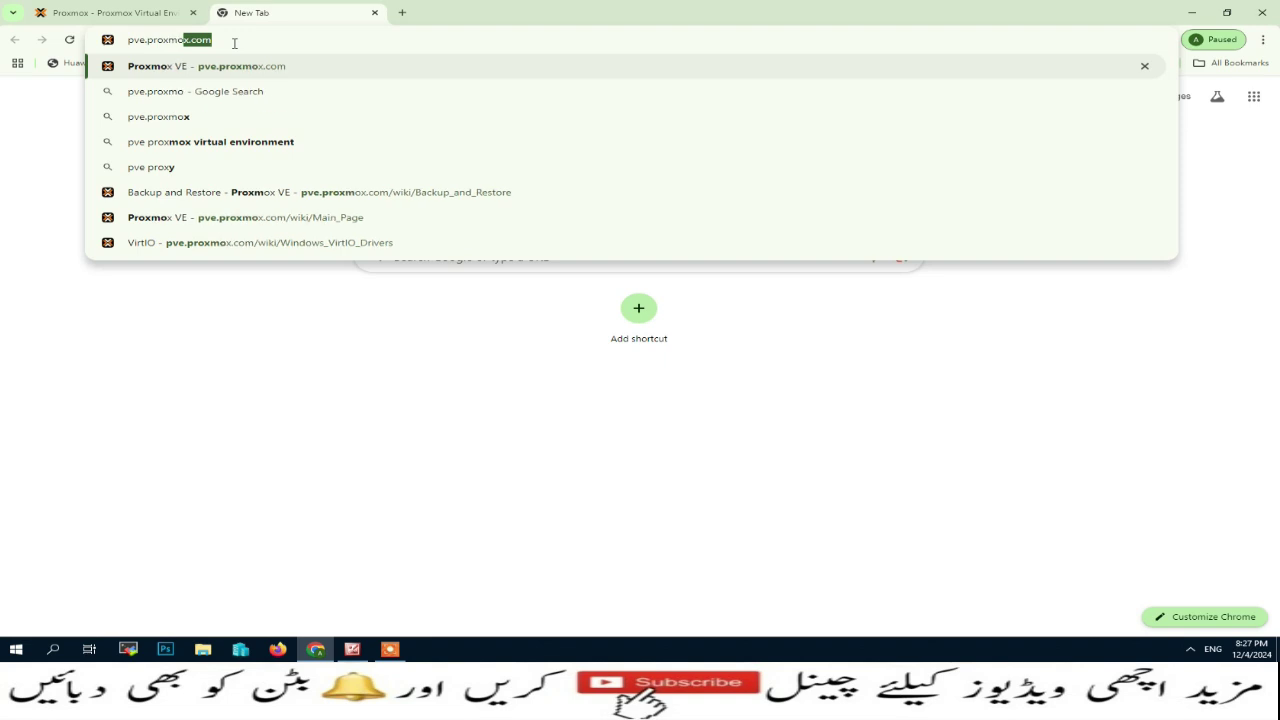
{"action": "type", "text": "x.com"}
{"action": "key", "text": "Return"}
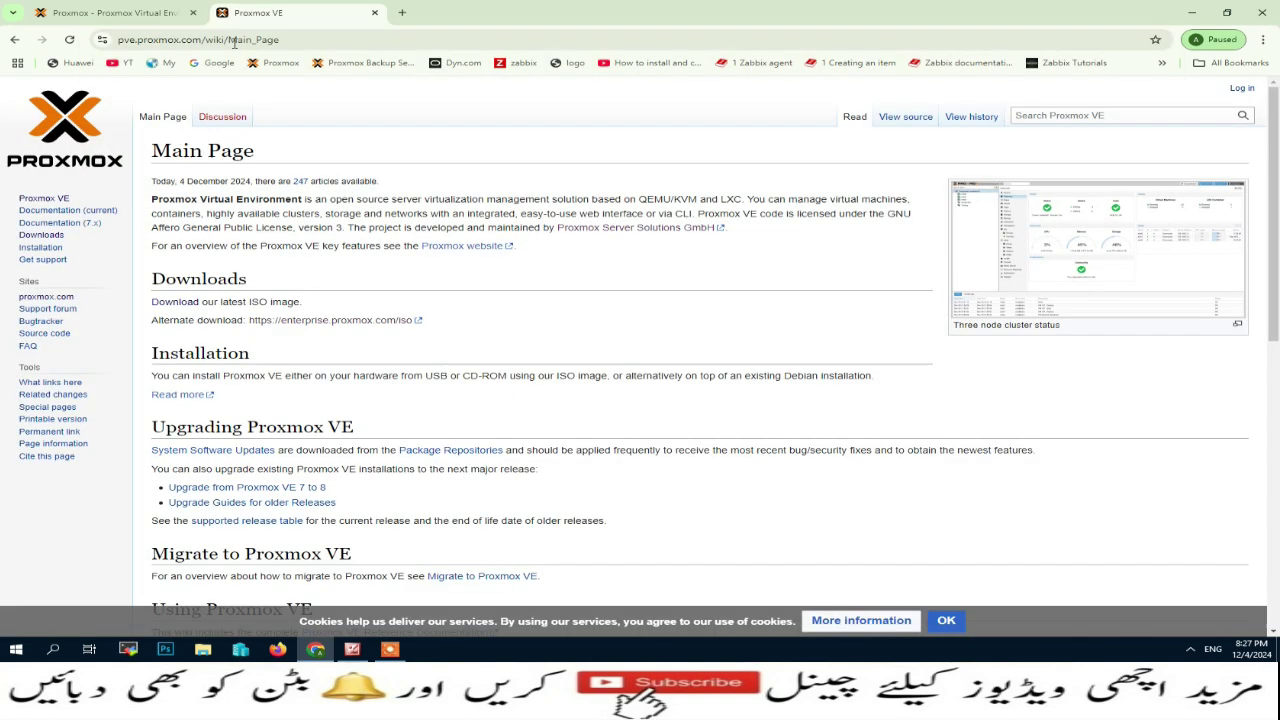
Step: Search the wiki for "backup and" and open the Backup and Restore article
{"action": "left_click", "coordinate": [1043, 119]}
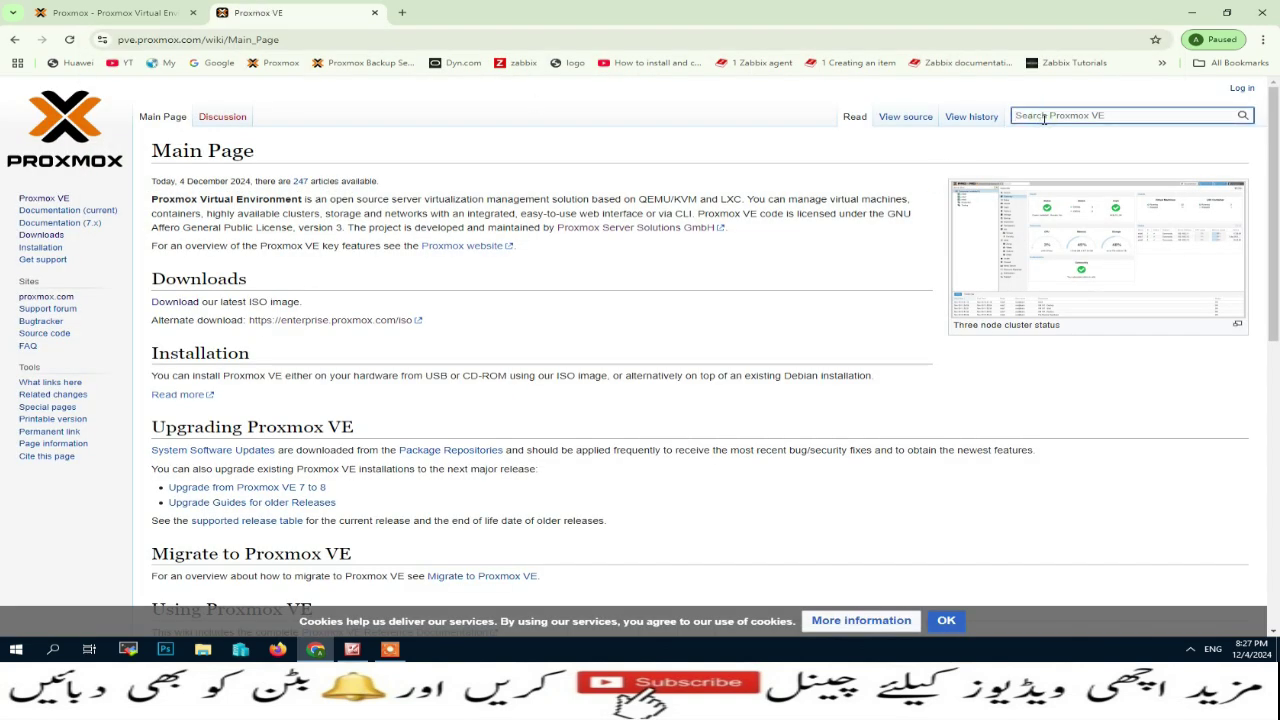
{"action": "type", "text": "backup and"}
{"action": "key", "text": "Down"}
{"action": "key", "text": "Return"}
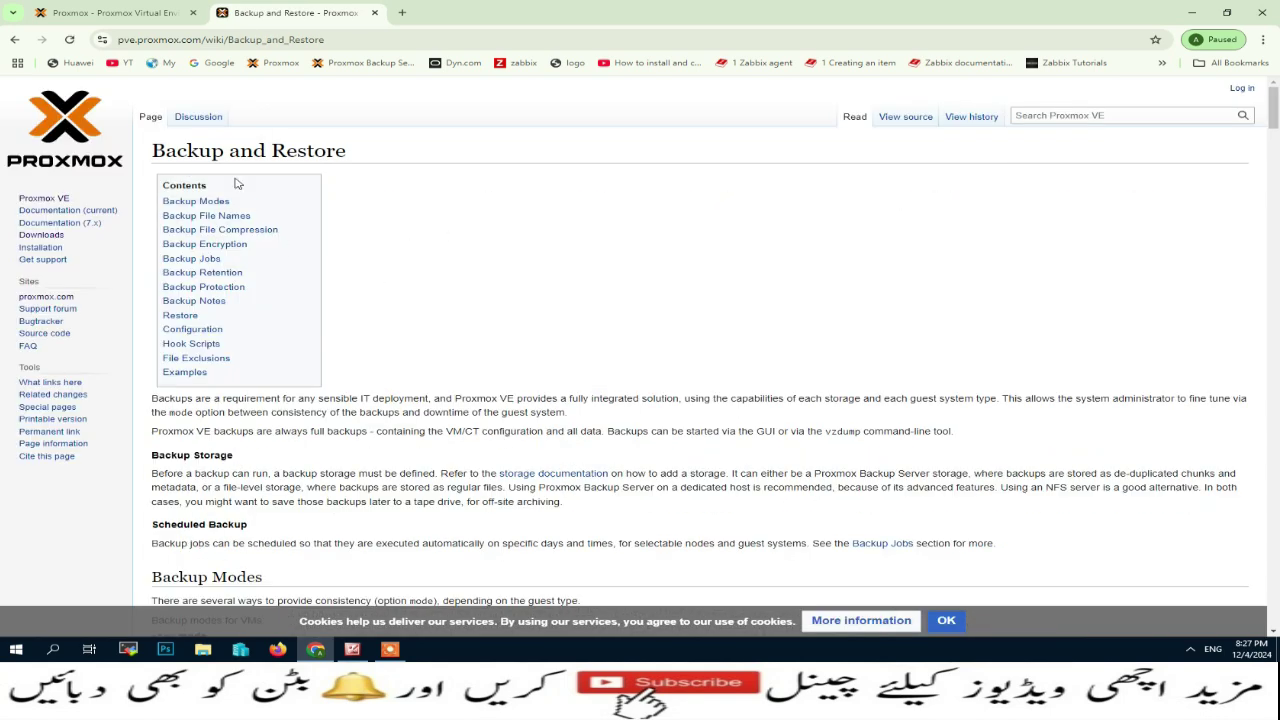
Step: Read the introduction to the Backup Modes section and the description of stop mode for VMs
{"action": "left_click_drag", "start_coordinate": [152, 150], "coordinate": [532, 241]}
{"action": "scroll", "coordinate": [532, 241], "scroll_direction": "down", "scroll_amount": 4}
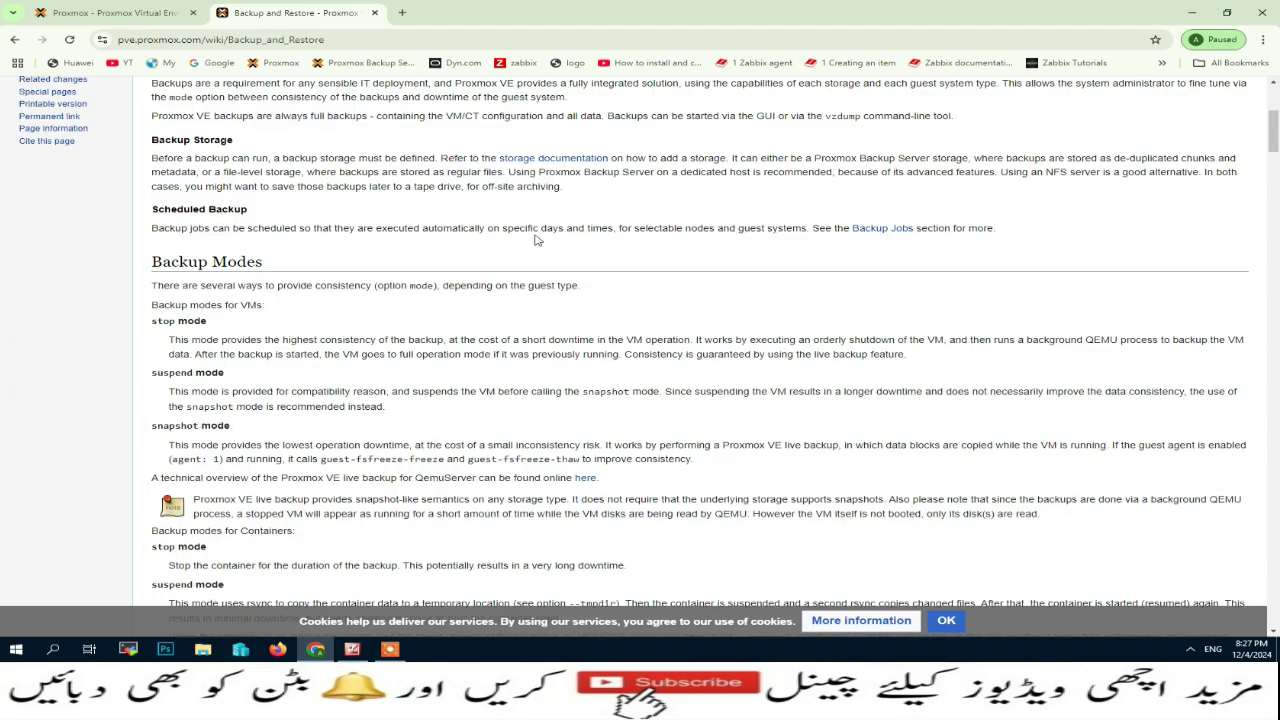
{"action": "left_click_drag", "start_coordinate": [153, 203], "coordinate": [303, 272]}
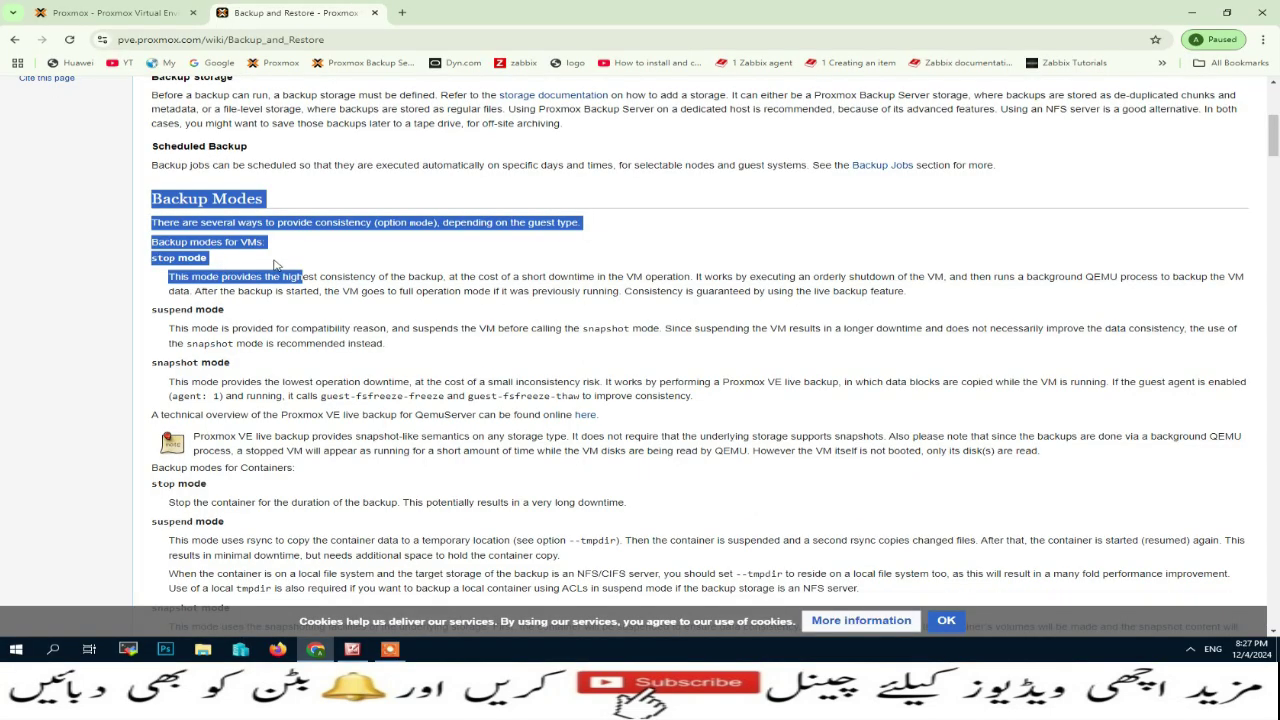
{"action": "left_click", "coordinate": [508, 195]}
{"action": "triple_click", "coordinate": [155, 258]}
{"action": "left_click", "coordinate": [170, 276]}
{"action": "left_click_drag", "start_coordinate": [170, 276], "coordinate": [928, 298]}
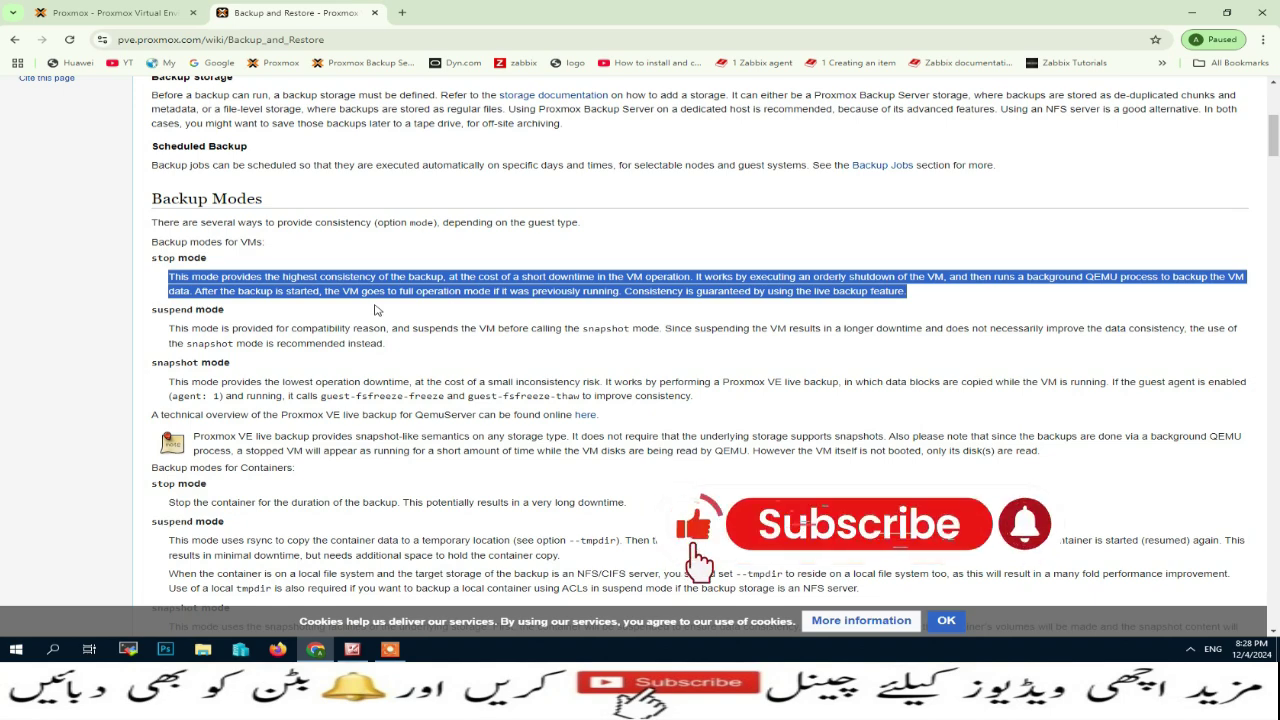
Step: Read the descriptions of suspend mode and snapshot mode for VMs, and skim on to the CT Change Detection Mode section
{"action": "left_click_drag", "start_coordinate": [150, 309], "coordinate": [410, 353]}
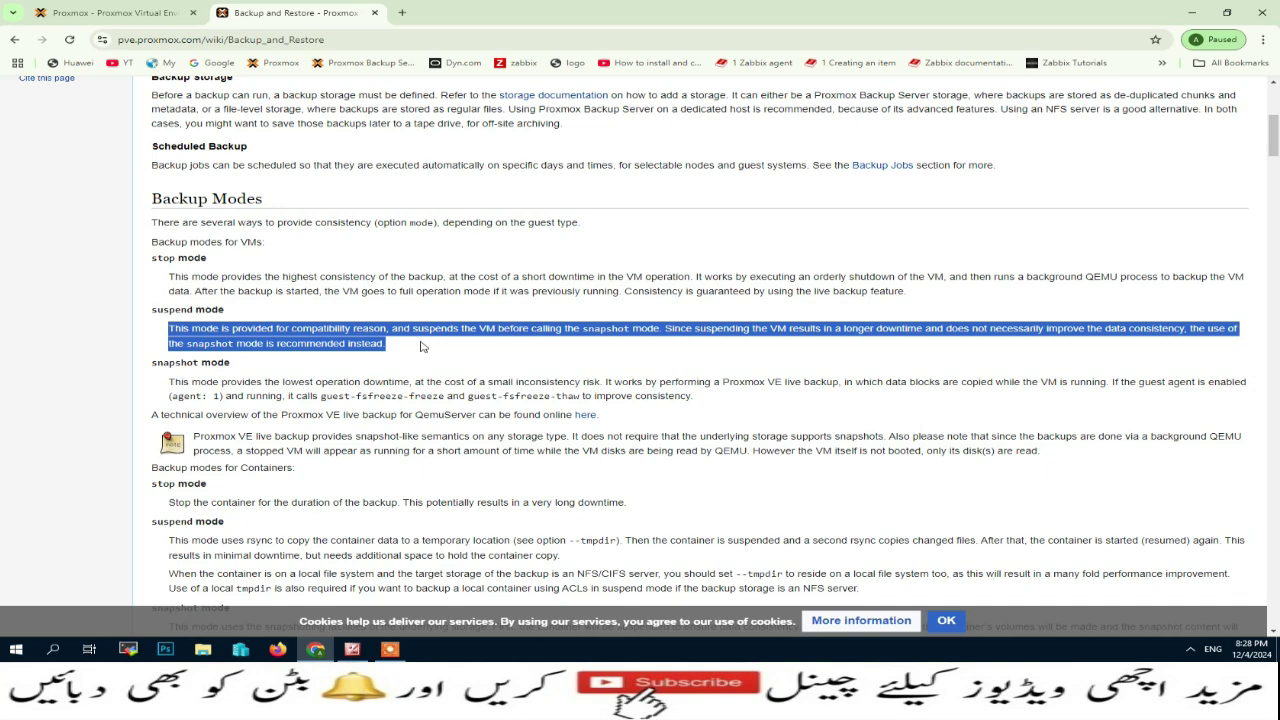
{"action": "left_click_drag", "start_coordinate": [151, 362], "coordinate": [246, 369]}
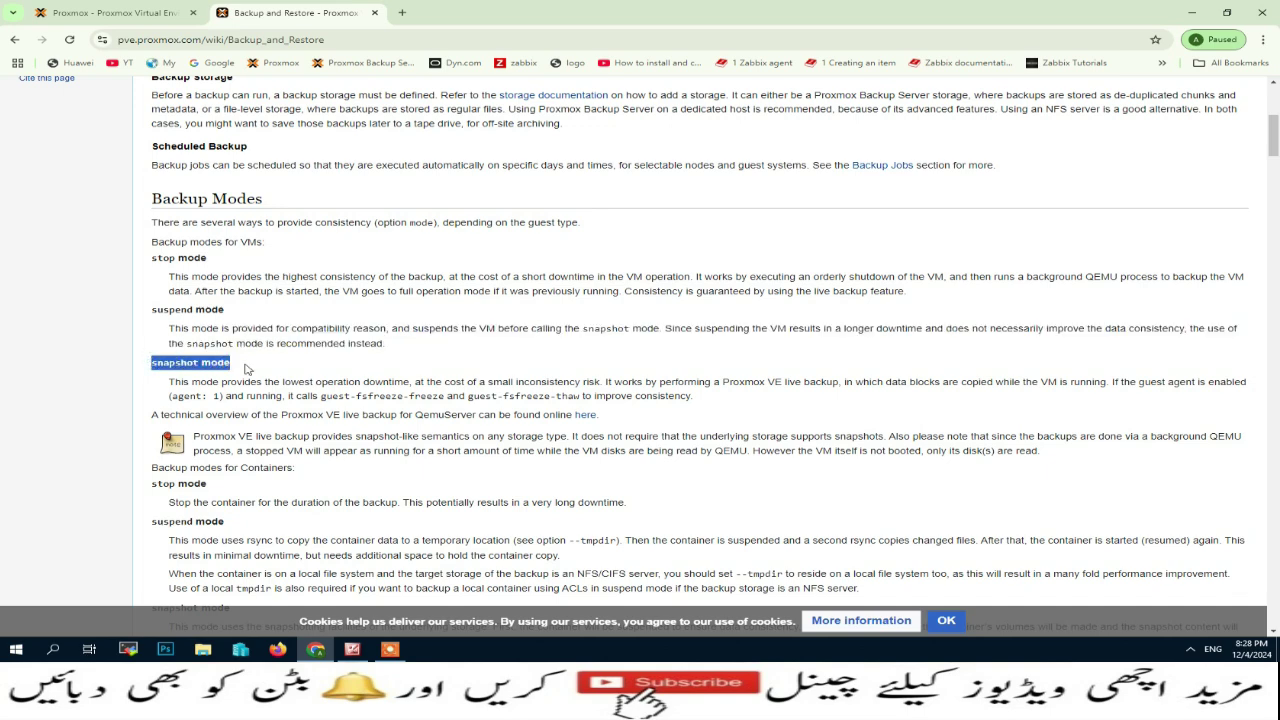
{"action": "left_click_drag", "start_coordinate": [168, 382], "coordinate": [716, 398]}
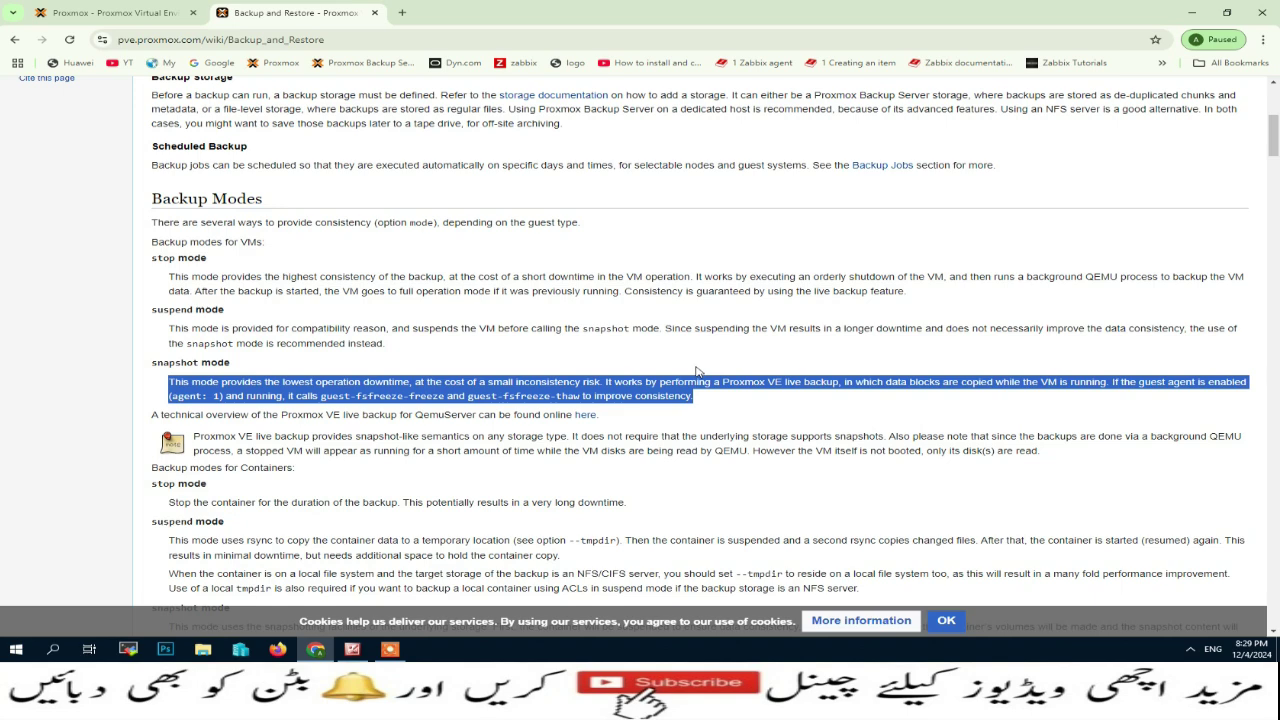
{"action": "left_click_drag", "start_coordinate": [170, 396], "coordinate": [293, 396]}
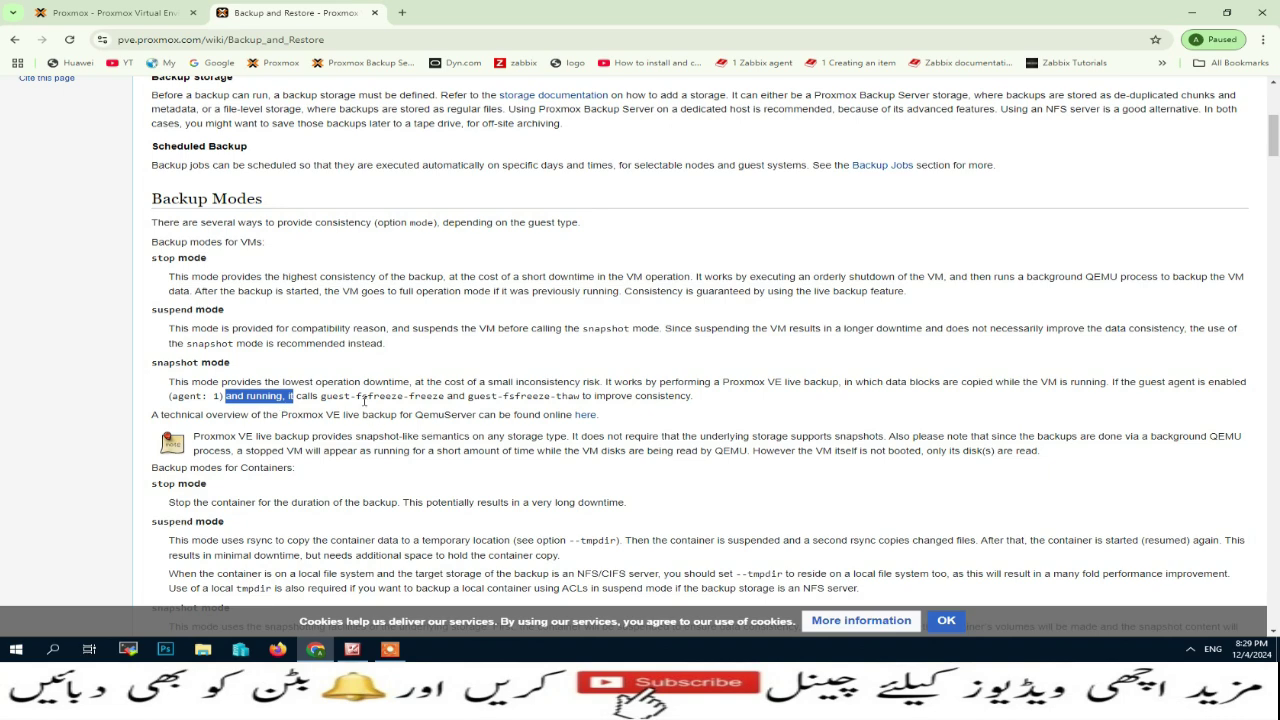
{"action": "left_click_drag", "start_coordinate": [356, 396], "coordinate": [694, 396]}
{"action": "left_click_drag", "start_coordinate": [556, 396], "coordinate": [702, 400]}
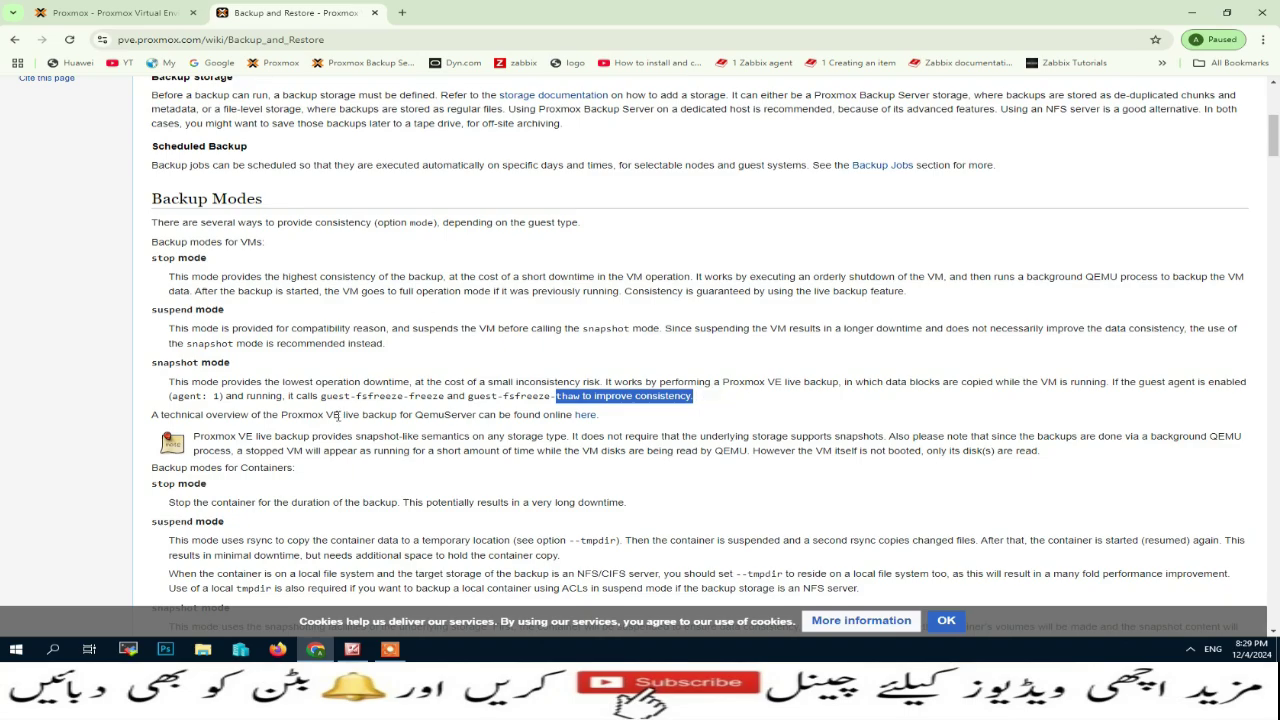
{"action": "scroll", "coordinate": [362, 376], "scroll_direction": "down", "scroll_amount": 3}
{"action": "scroll", "coordinate": [362, 376], "scroll_direction": "down", "scroll_amount": 2}
{"action": "scroll", "coordinate": [434, 440], "scroll_direction": "down", "scroll_amount": 1}
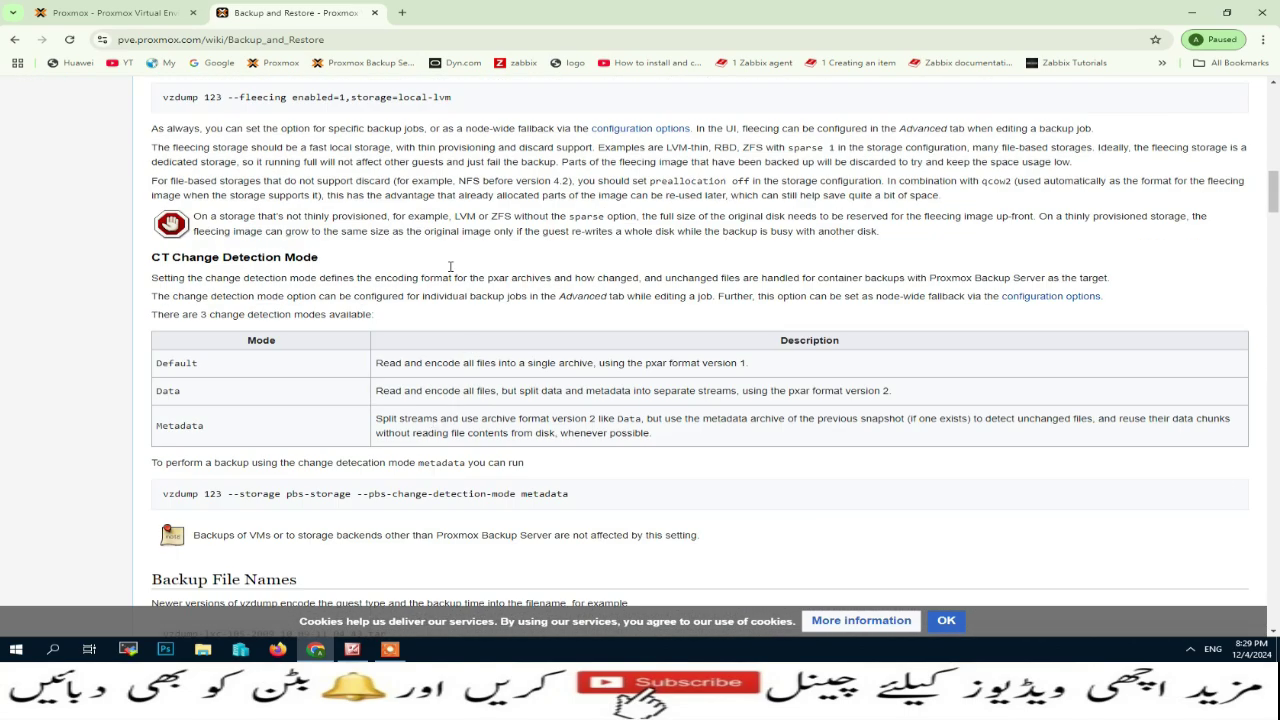
Step: Close the wiki page and choose ZSTD (fast and good) compression for the backup of container 100
{"action": "left_click", "coordinate": [374, 12]}
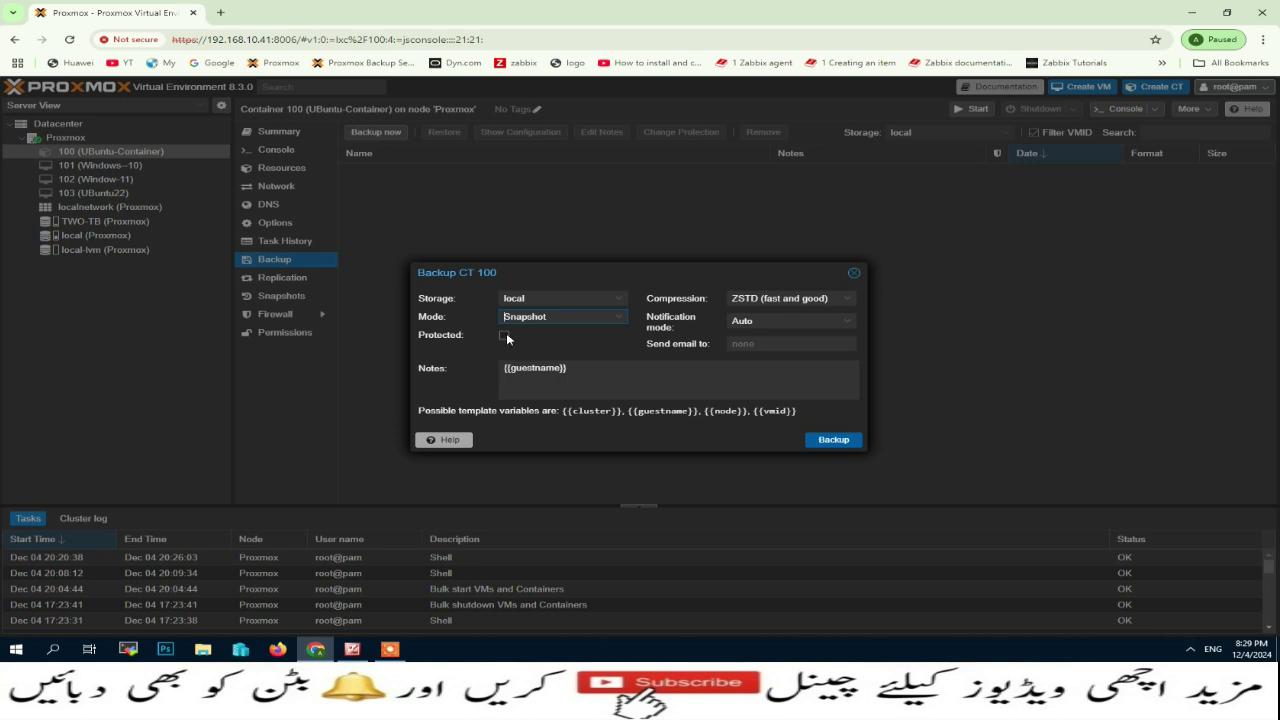
{"action": "left_click", "coordinate": [846, 299]}
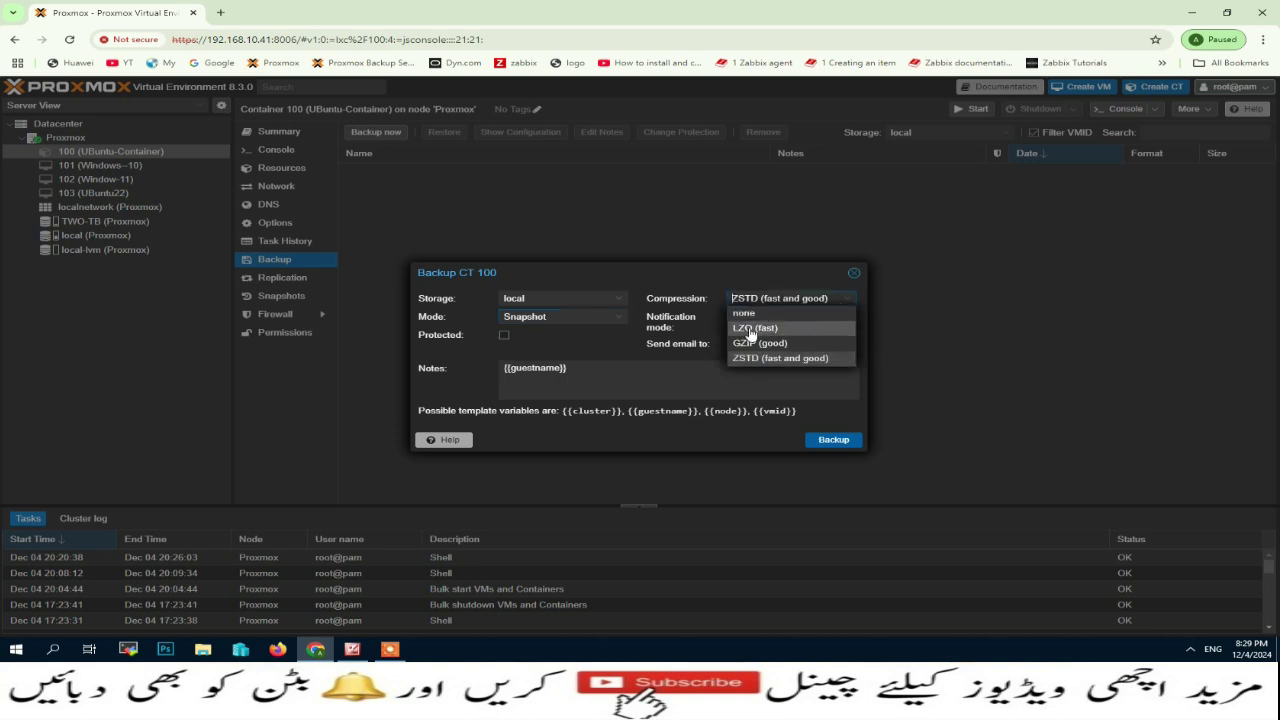
{"action": "left_click", "coordinate": [822, 365]}
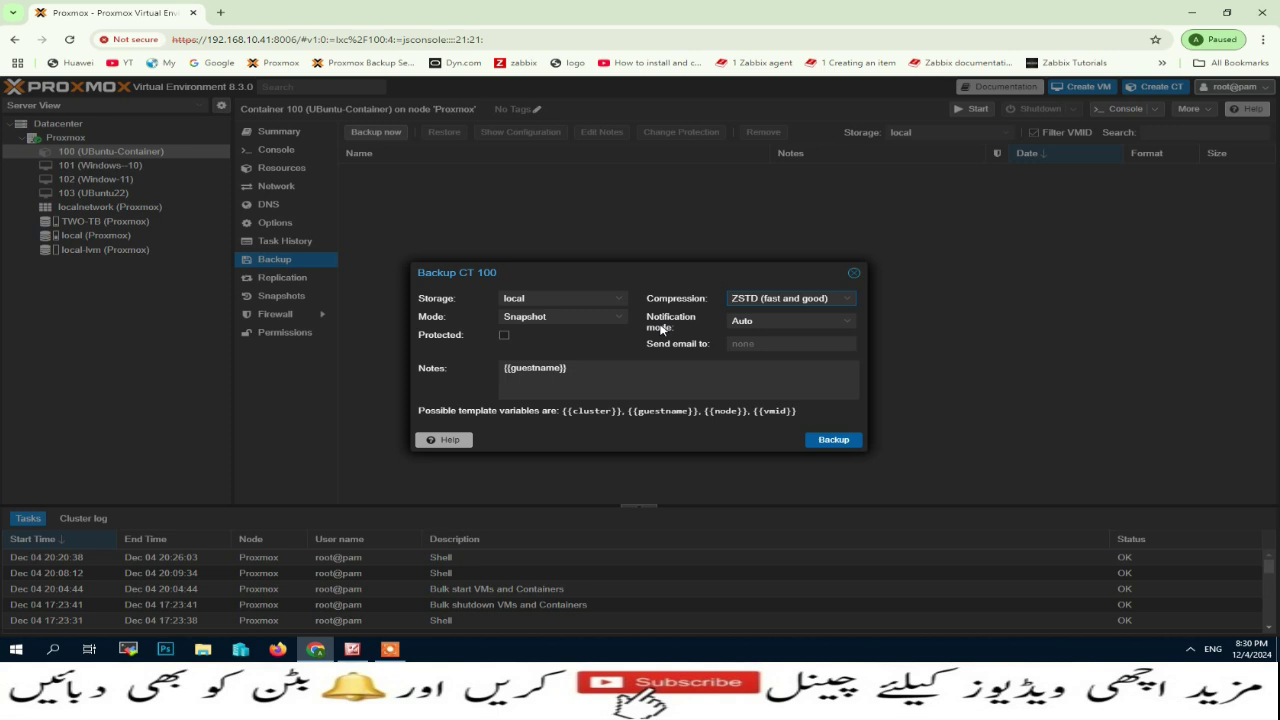
Step: Try the Email (legacy) notification mode for the backup, and set the notification mode back to Auto
{"action": "left_click", "coordinate": [848, 321]}
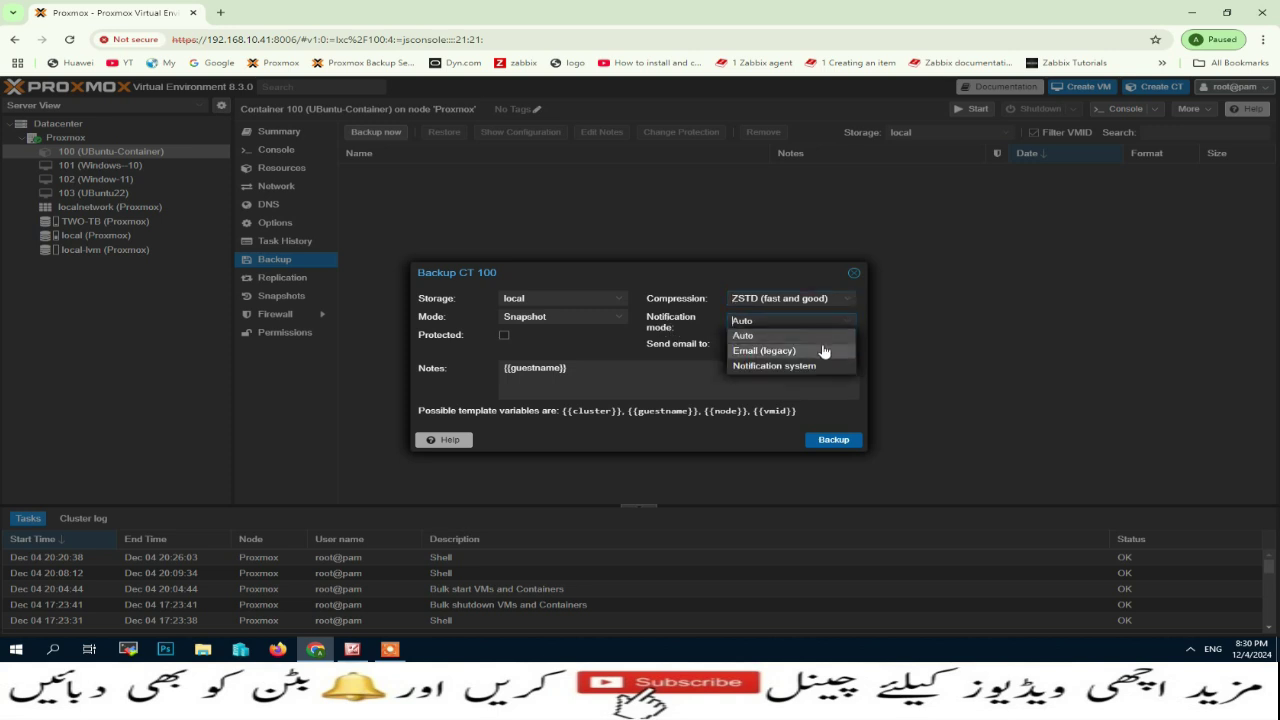
{"action": "left_click", "coordinate": [824, 351]}
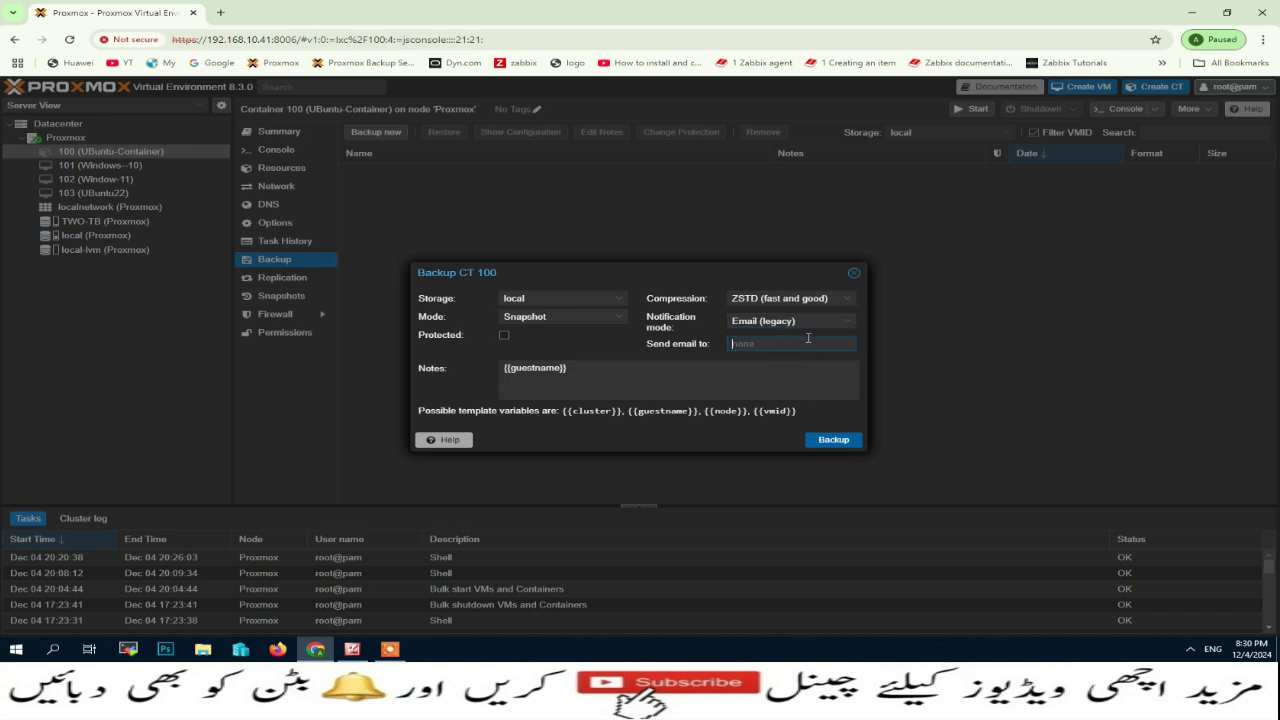
{"action": "left_click", "coordinate": [849, 324]}
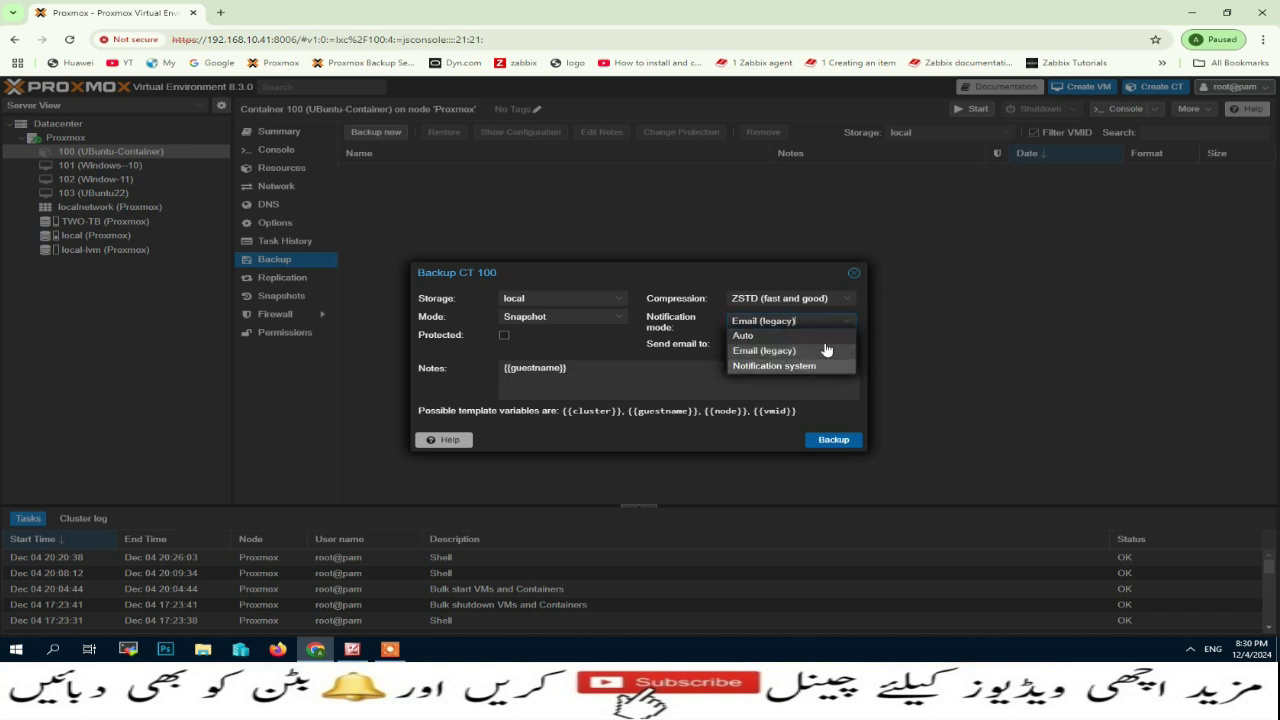
{"action": "left_click", "coordinate": [849, 324]}
{"action": "left_click", "coordinate": [836, 322]}
{"action": "left_click", "coordinate": [747, 336]}
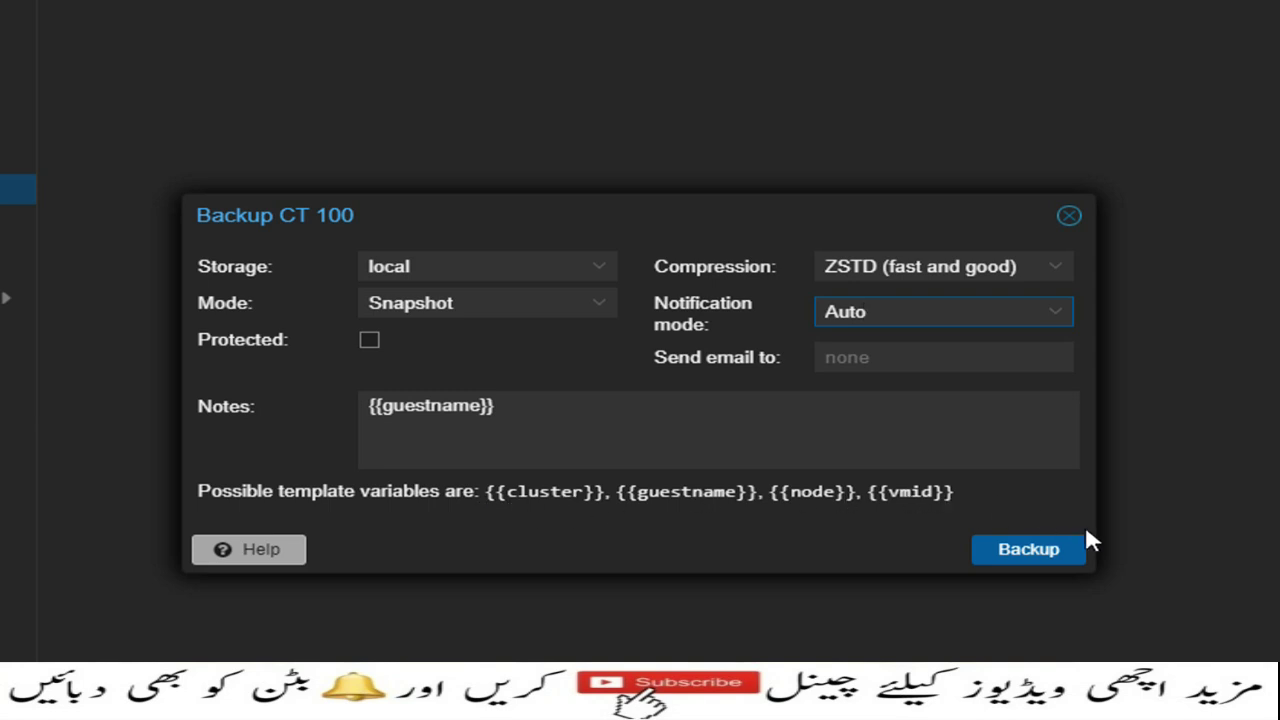
Step: Run the backup of container 100, check its status and completion lines in the task log, and select the new backup archive
{"action": "left_click", "coordinate": [1022, 549]}
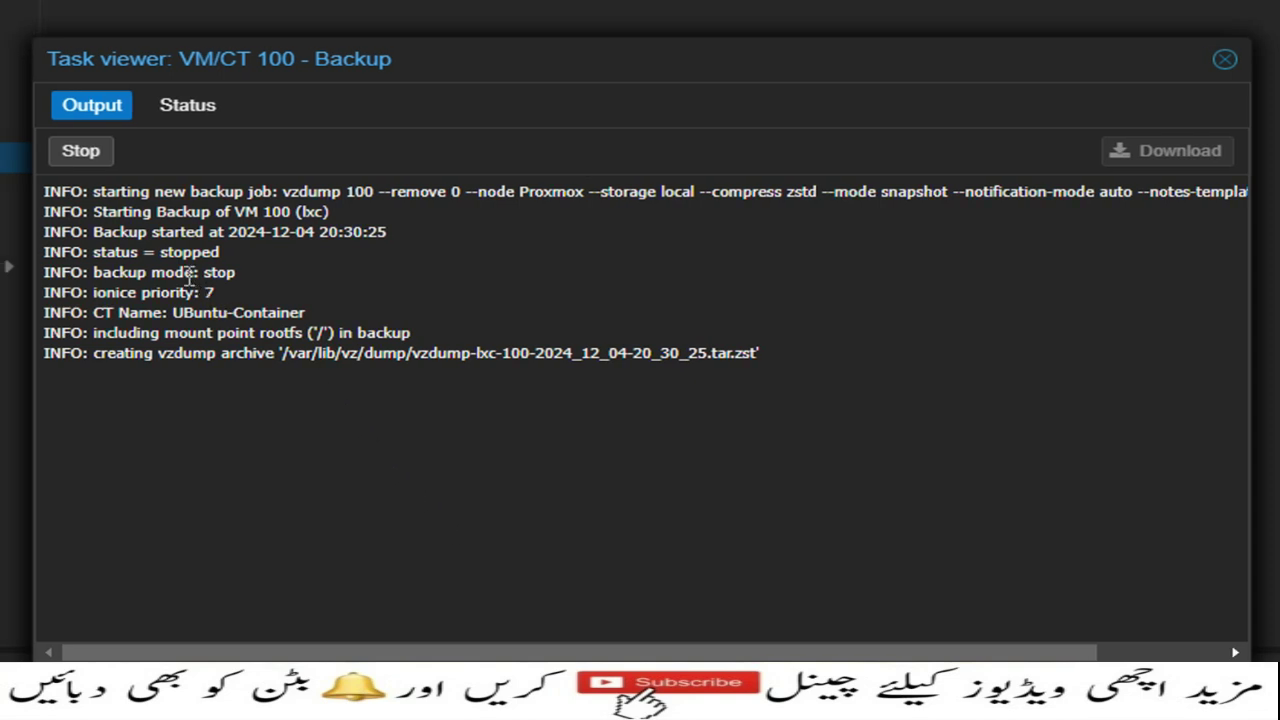
{"action": "left_click_drag", "start_coordinate": [84, 252], "coordinate": [184, 255]}
{"action": "left_click_drag", "start_coordinate": [296, 257], "coordinate": [326, 259]}
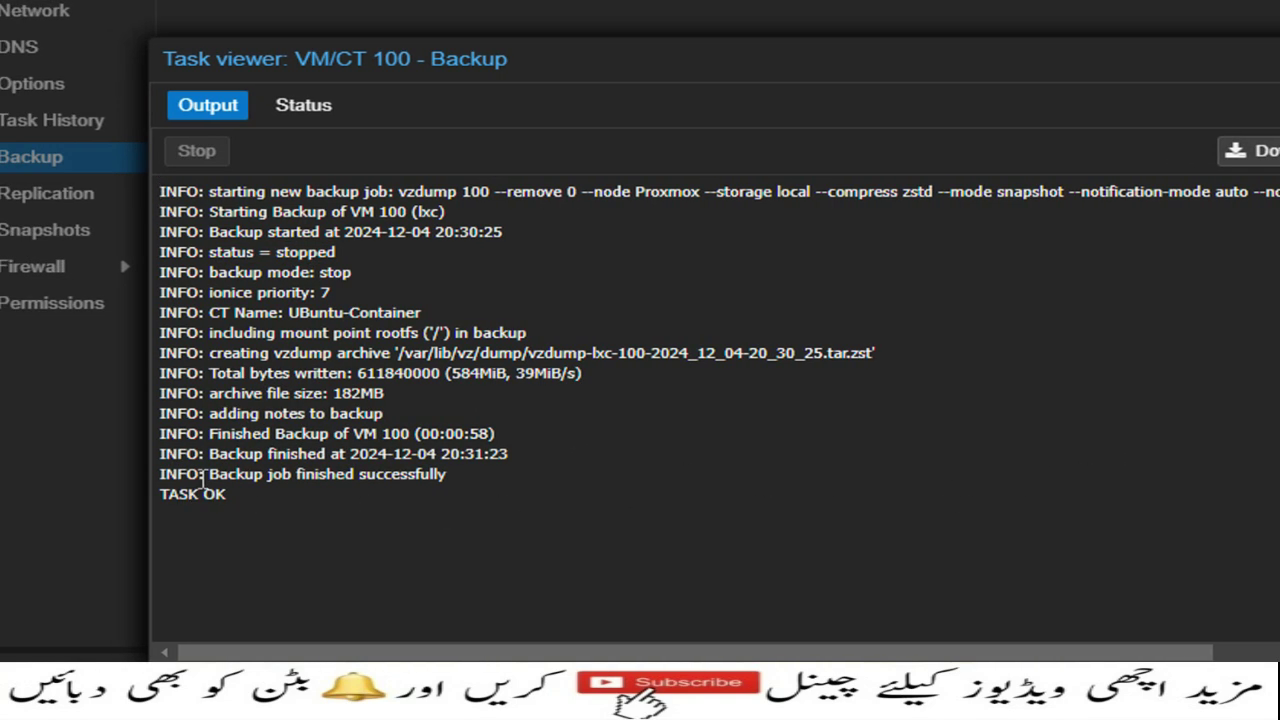
{"action": "left_click_drag", "start_coordinate": [137, 475], "coordinate": [438, 477]}
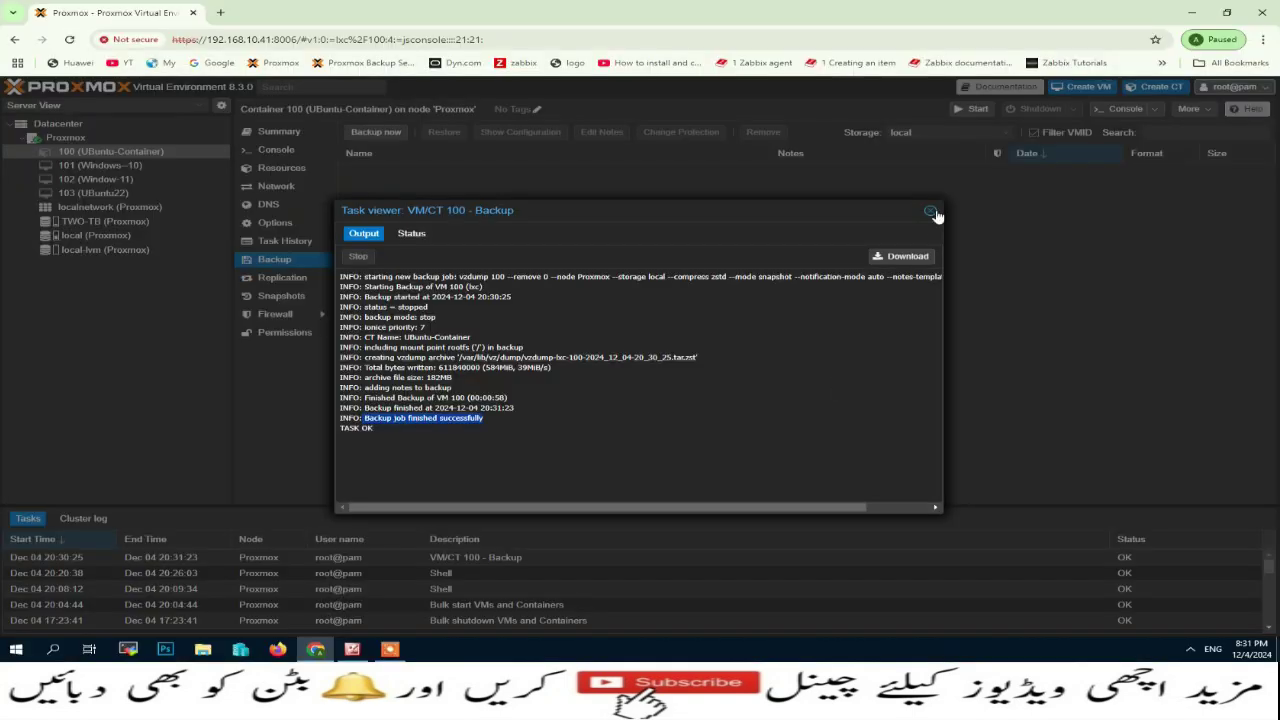
{"action": "left_click", "coordinate": [932, 212]}
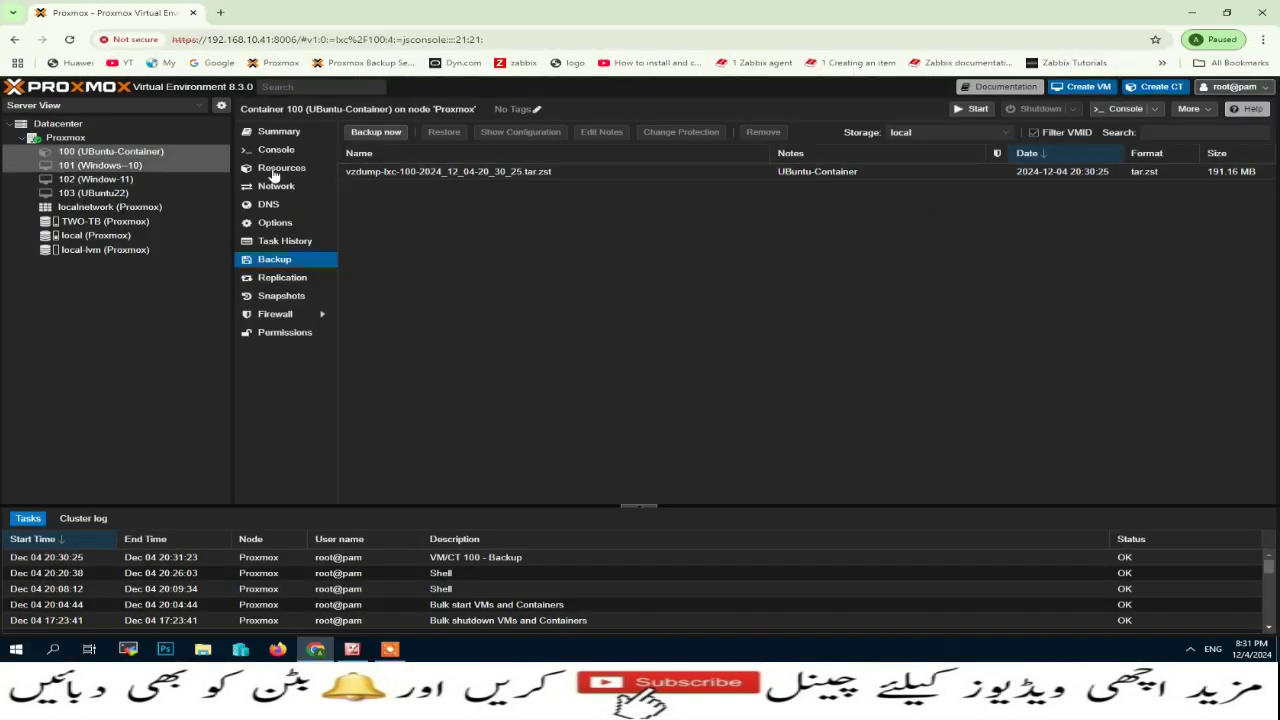
{"action": "left_click", "coordinate": [405, 176]}
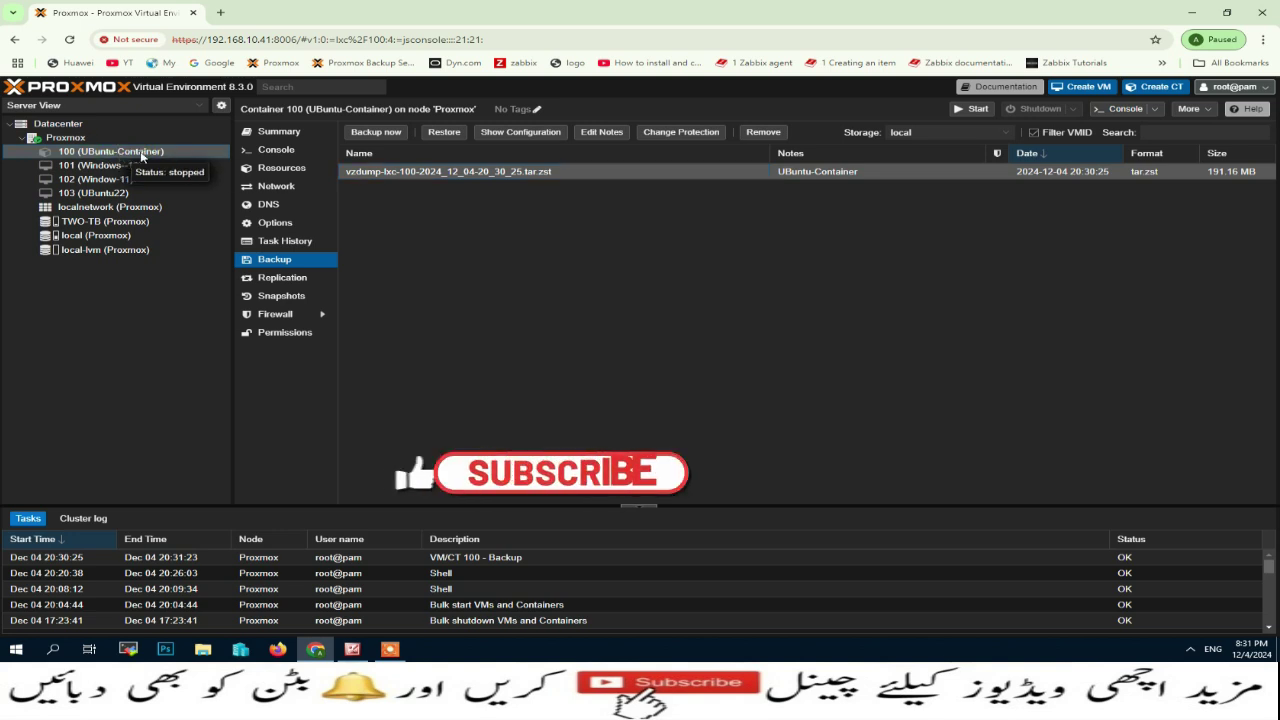
Step: Destroy container 100, confirming the removal with the ID 100
{"action": "left_click", "coordinate": [140, 166]}
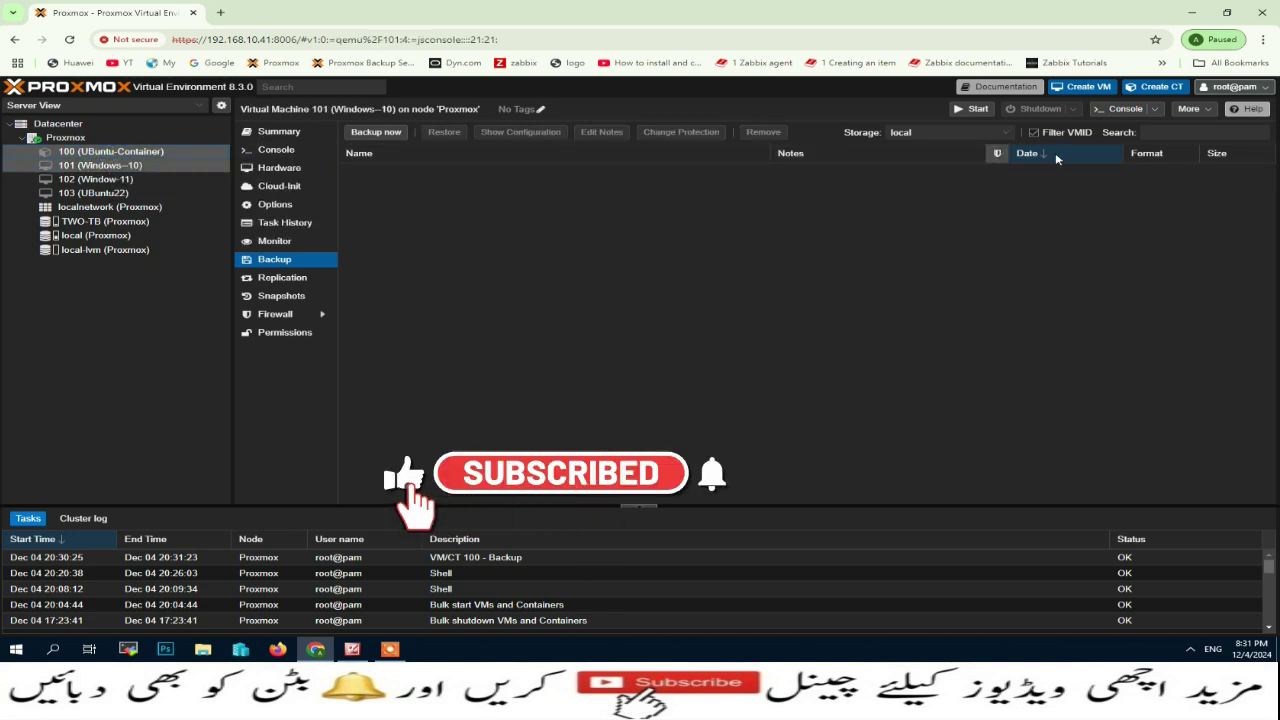
{"action": "left_click", "coordinate": [1190, 109]}
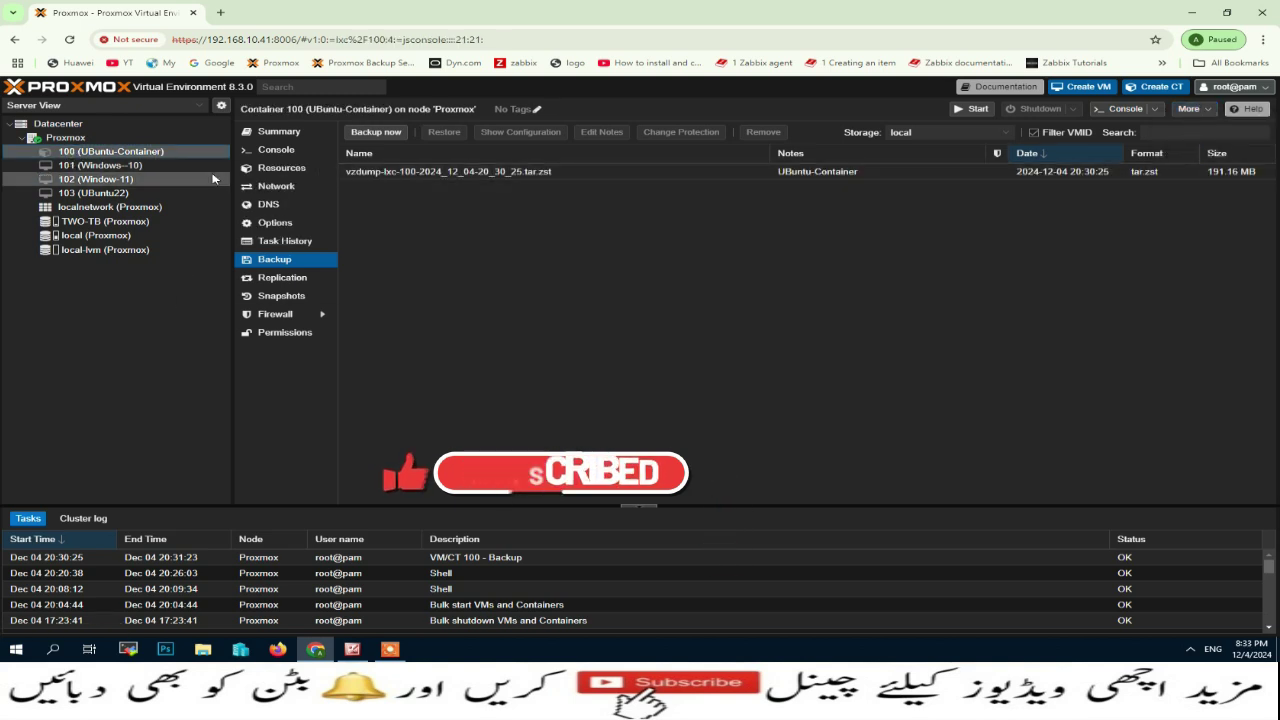
{"action": "left_click", "coordinate": [1190, 109]}
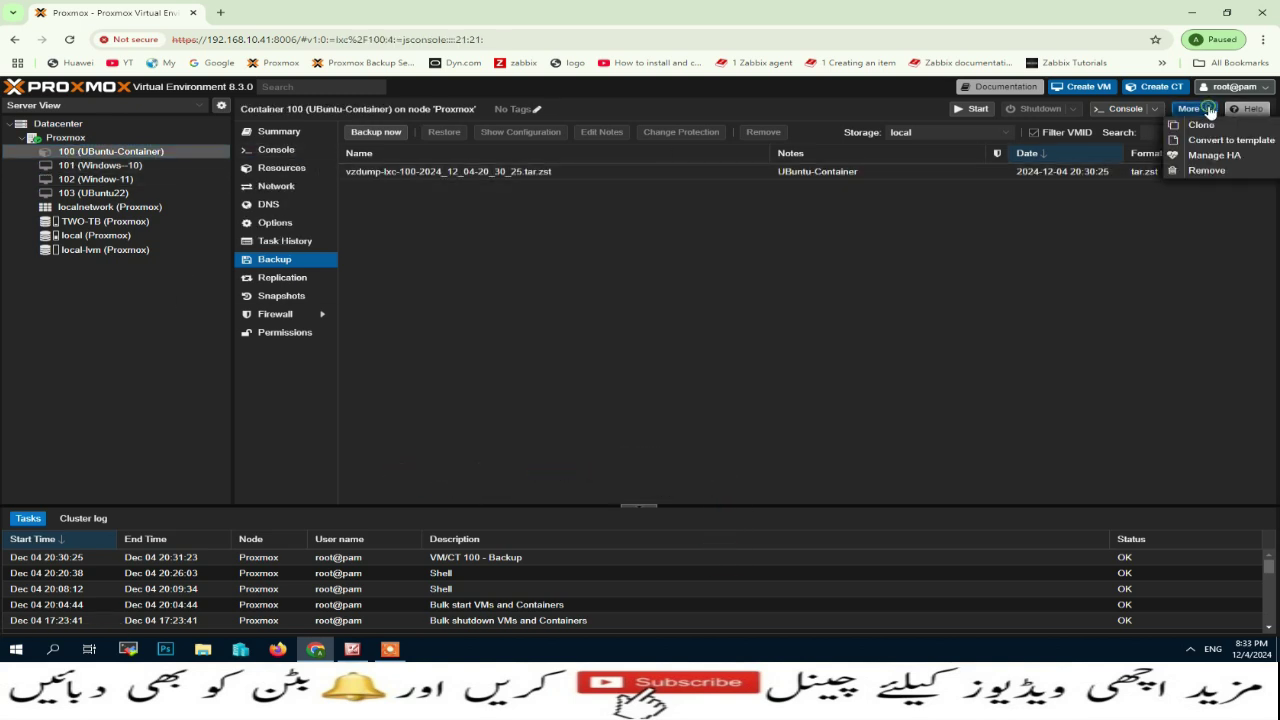
{"action": "left_click", "coordinate": [1207, 171]}
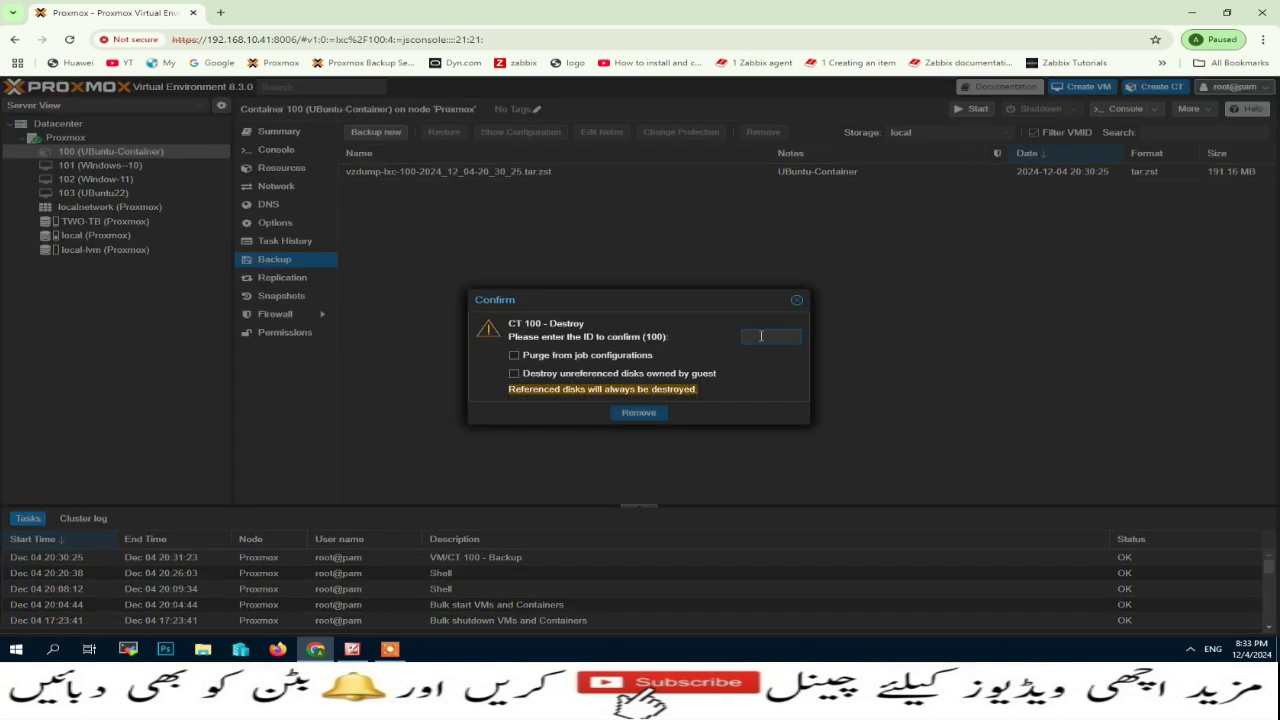
{"action": "type", "text": "100"}
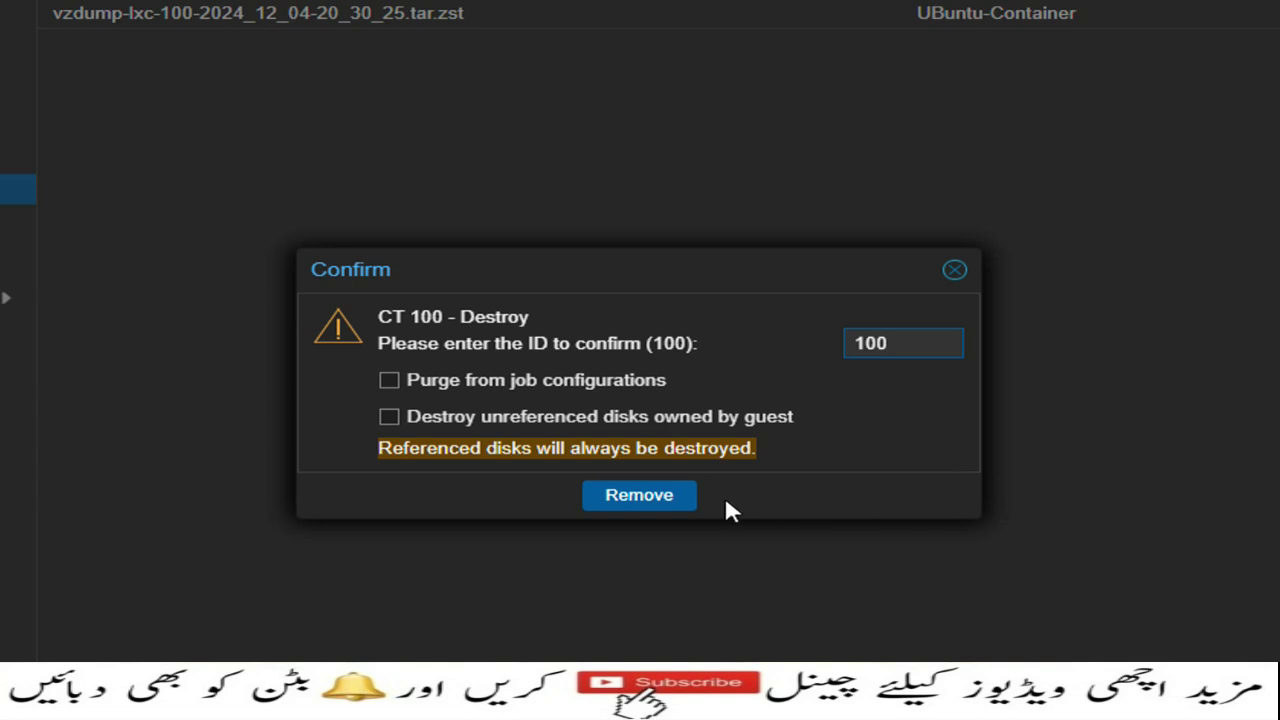
{"action": "left_click", "coordinate": [690, 496]}
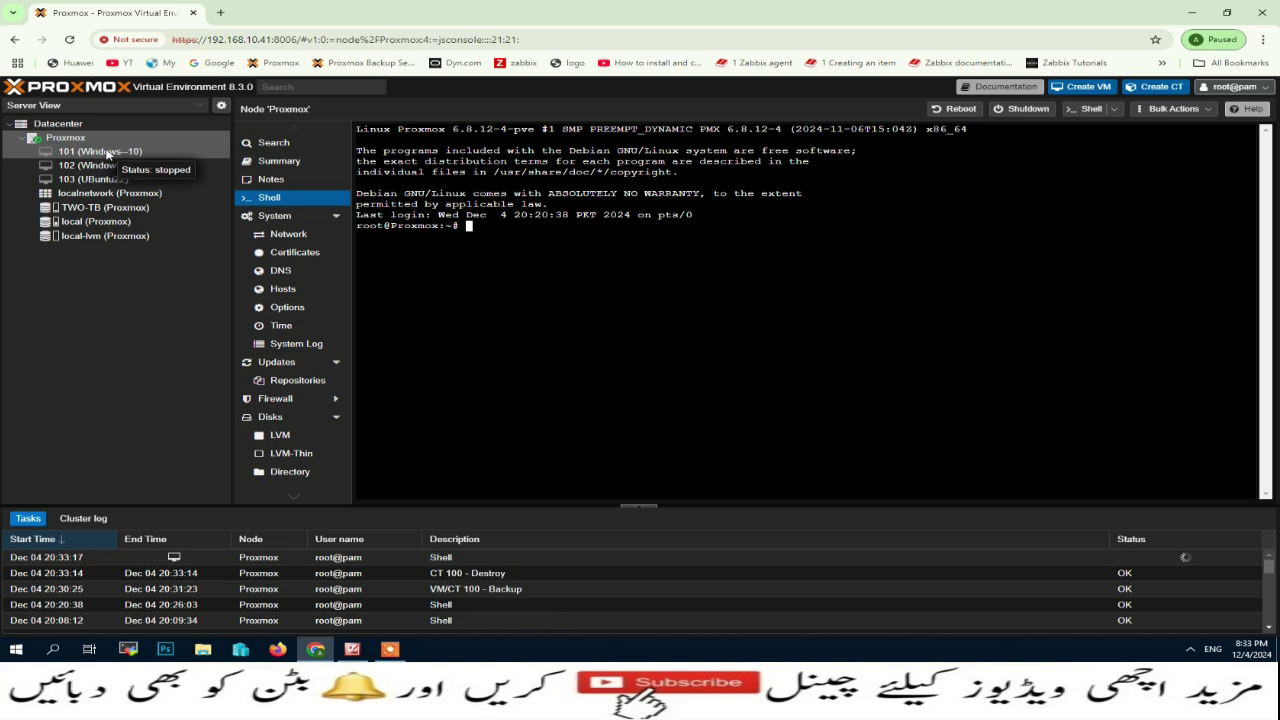
Step: Open the backups held in the local storage and select vzdump-lxc-100-2024_12_04-20_30_25.tar.zst
{"action": "left_click", "coordinate": [77, 222]}
{"action": "left_click", "coordinate": [80, 236]}
{"action": "left_click", "coordinate": [101, 222]}
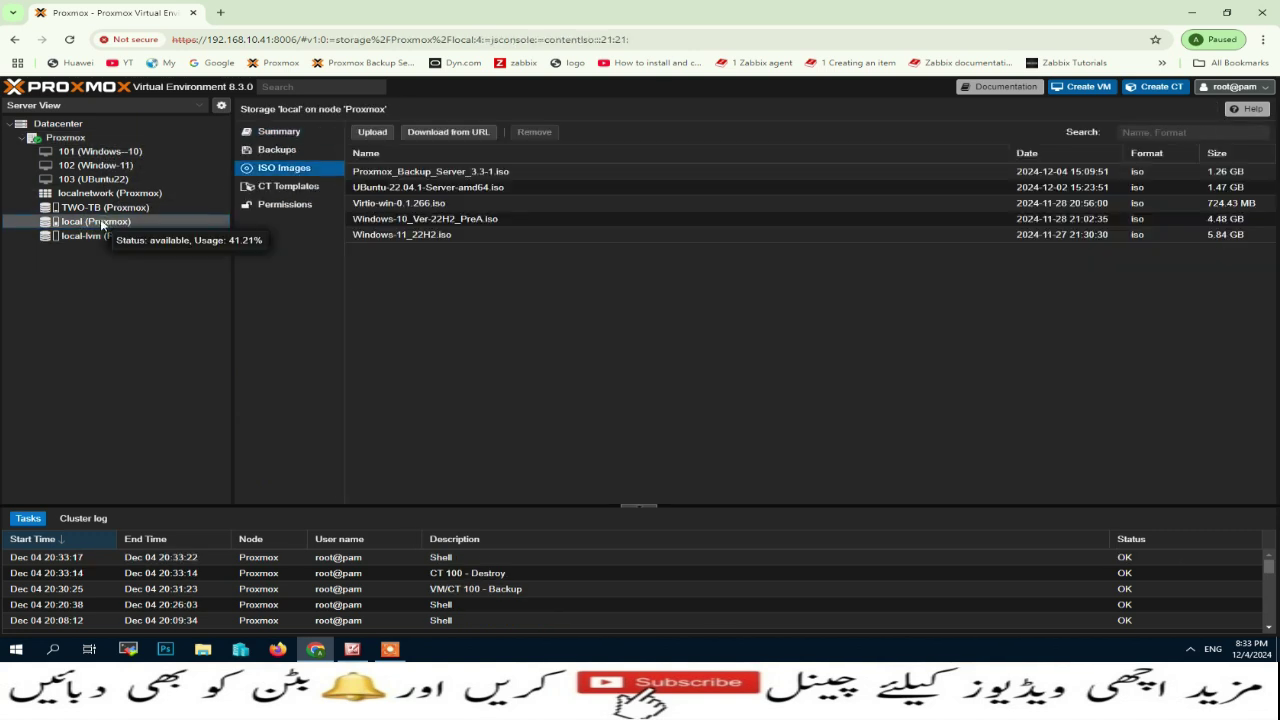
{"action": "left_click", "coordinate": [280, 151]}
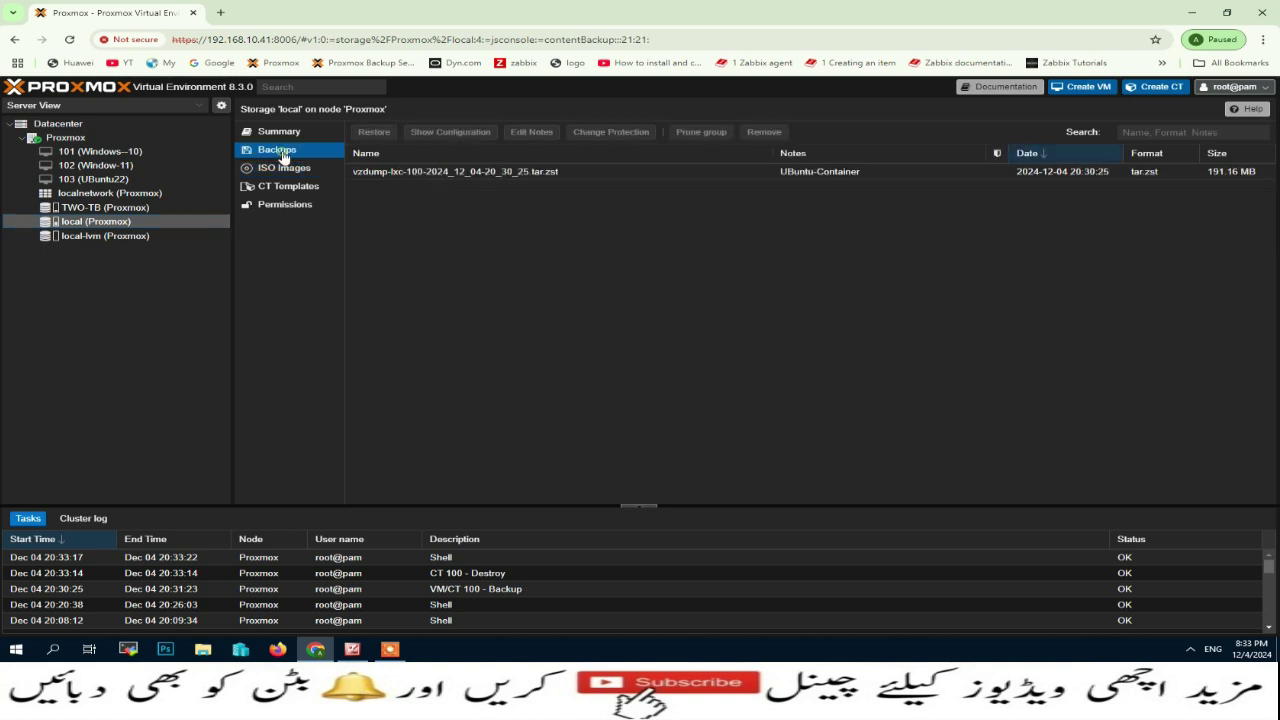
{"action": "left_click", "coordinate": [390, 177]}
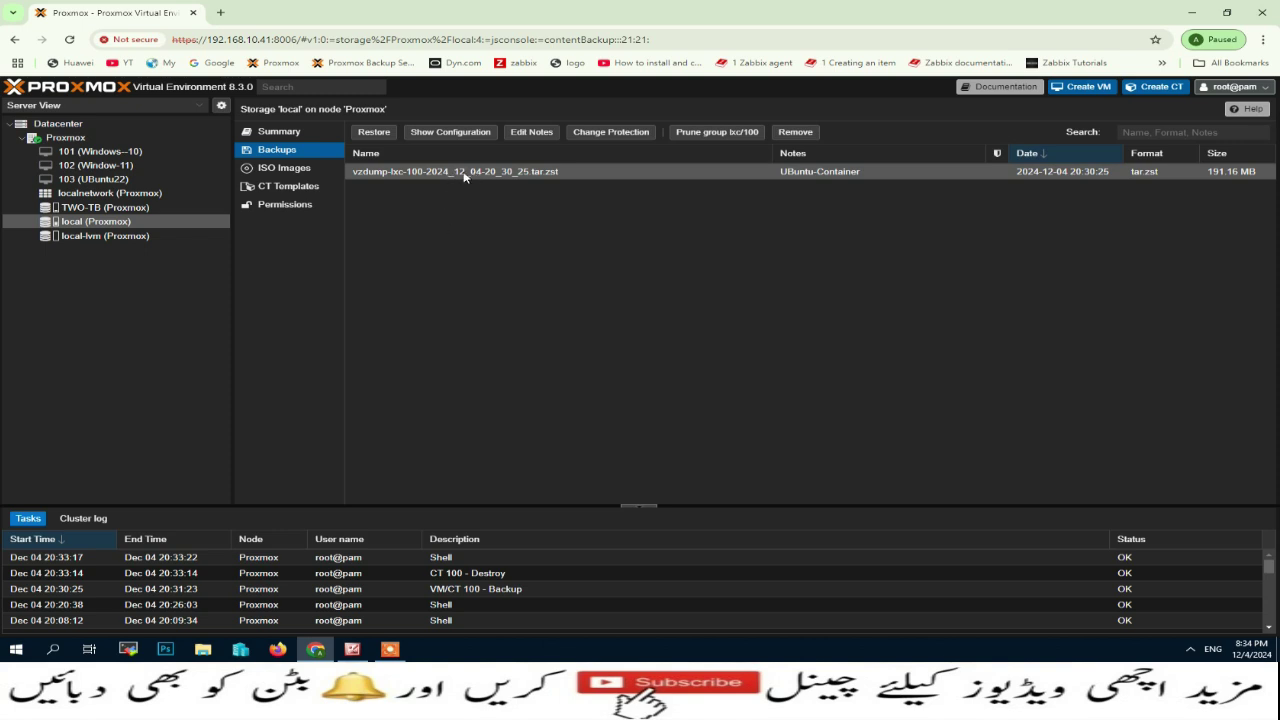
Step: Restore the selected backup as CT 100 on the TWO-TB storage with start after restore enabled, and close the task log
{"action": "left_click", "coordinate": [376, 133]}
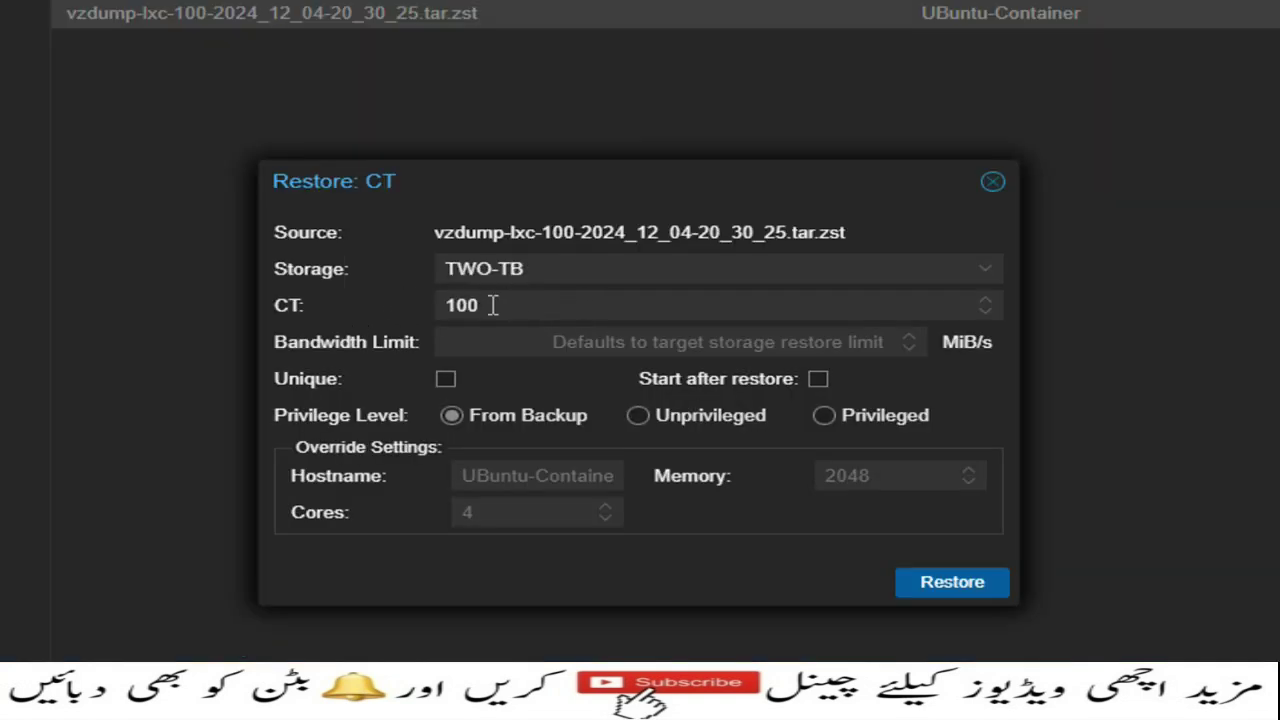
{"action": "left_click_drag", "start_coordinate": [493, 305], "coordinate": [450, 307]}
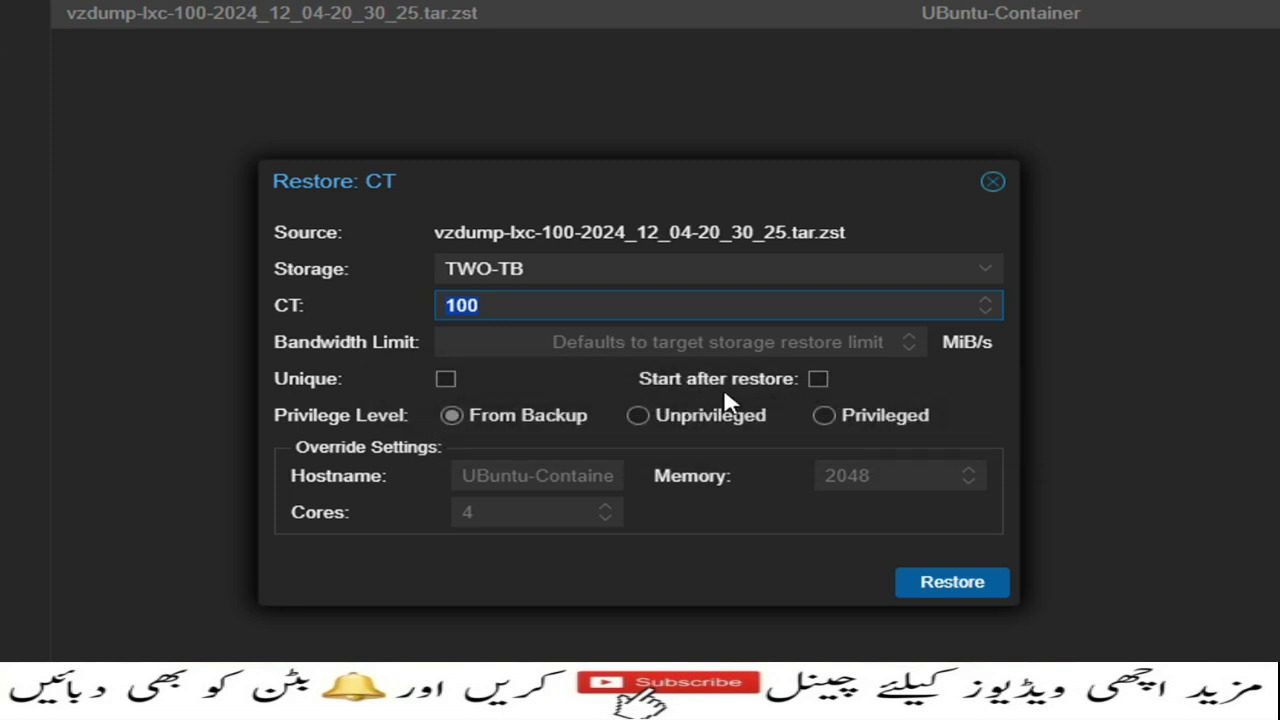
{"action": "left_click", "coordinate": [818, 380]}
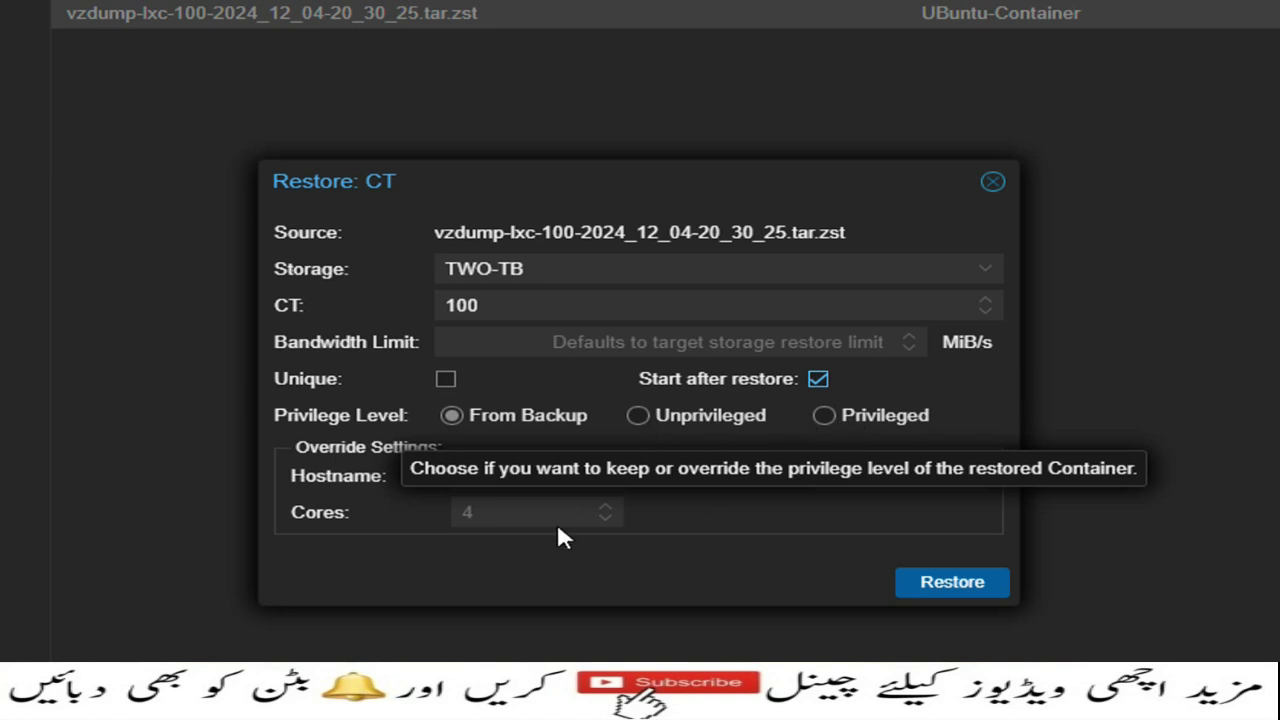
{"action": "left_click", "coordinate": [508, 470]}
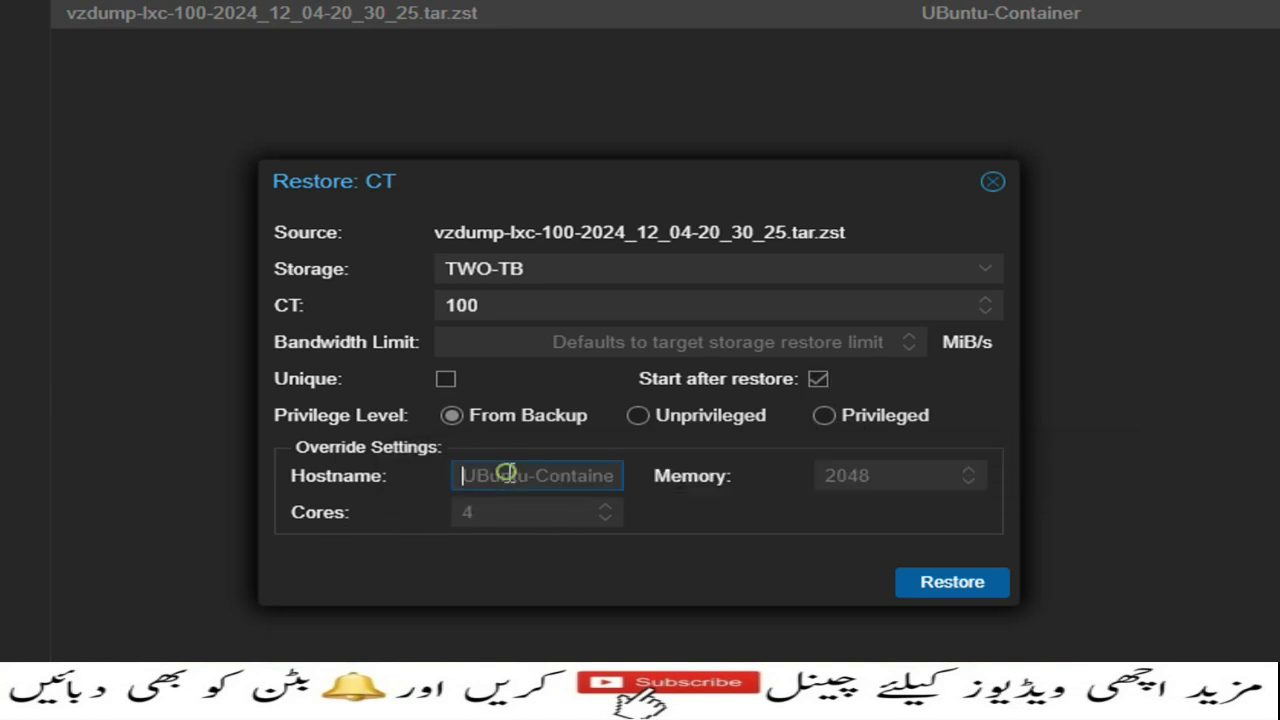
{"action": "left_click", "coordinate": [498, 510]}
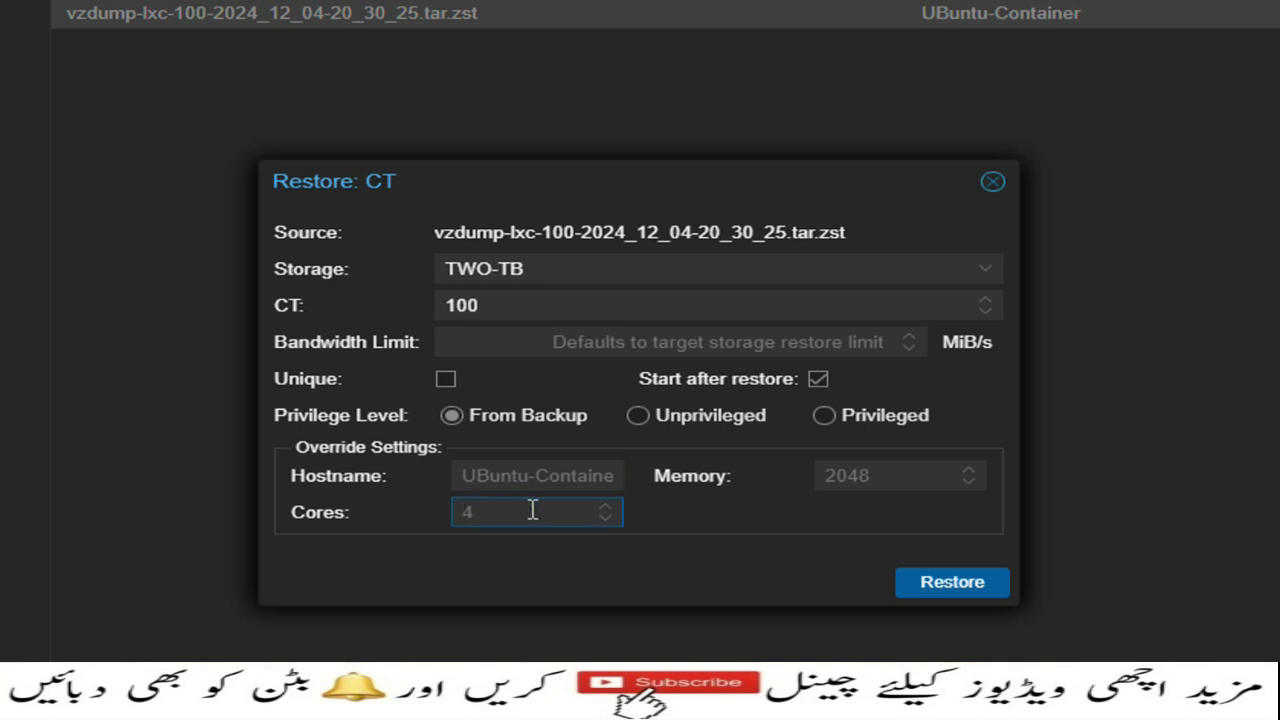
{"action": "left_click", "coordinate": [855, 475]}
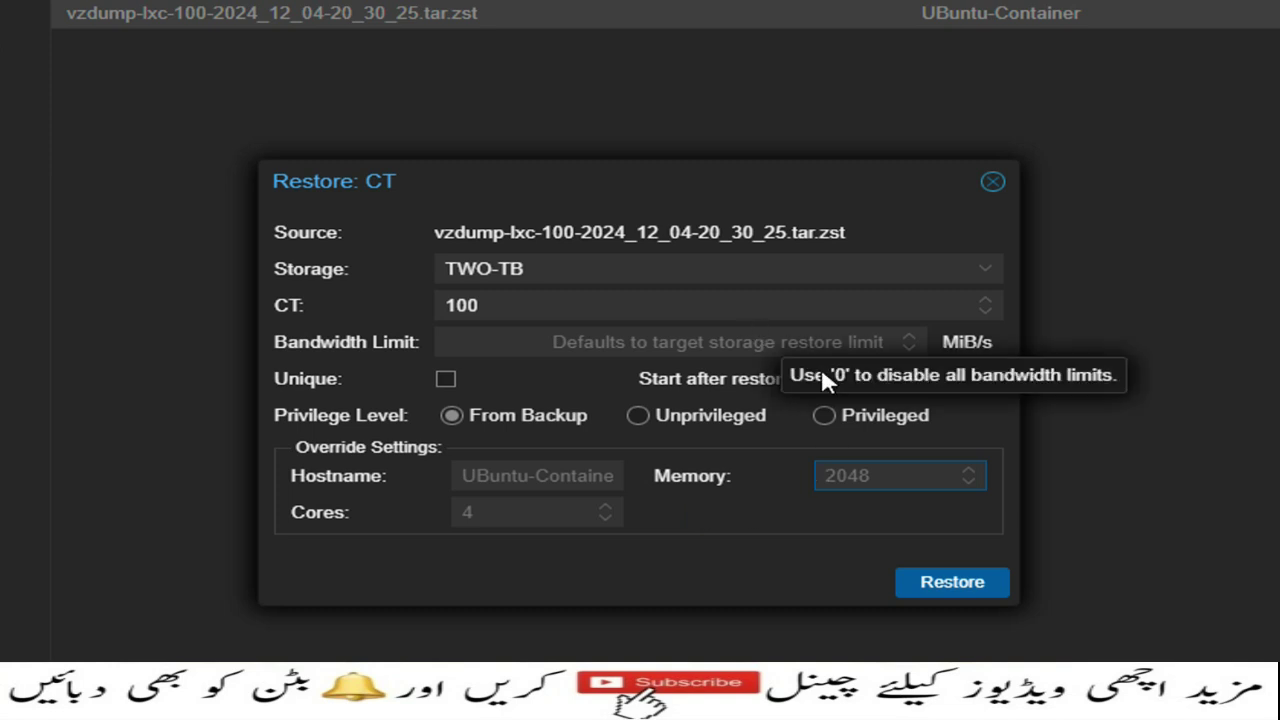
{"action": "left_click", "coordinate": [930, 584]}
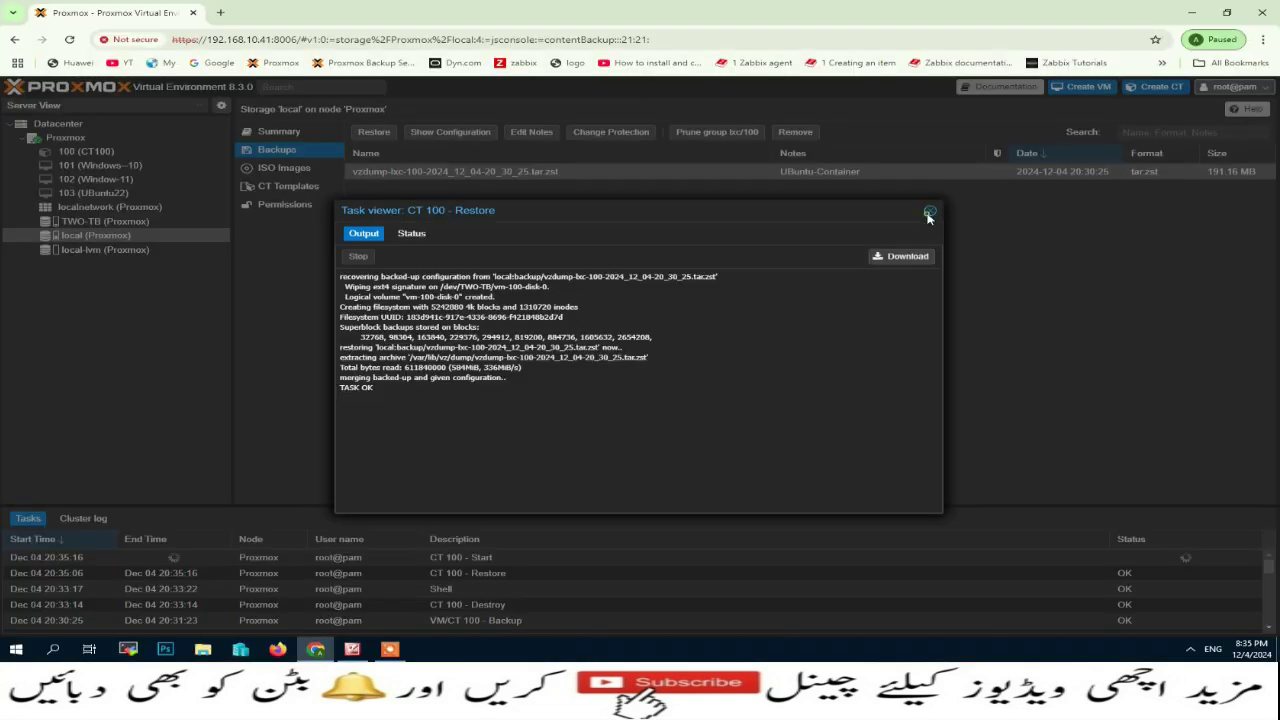
{"action": "left_click", "coordinate": [929, 216]}
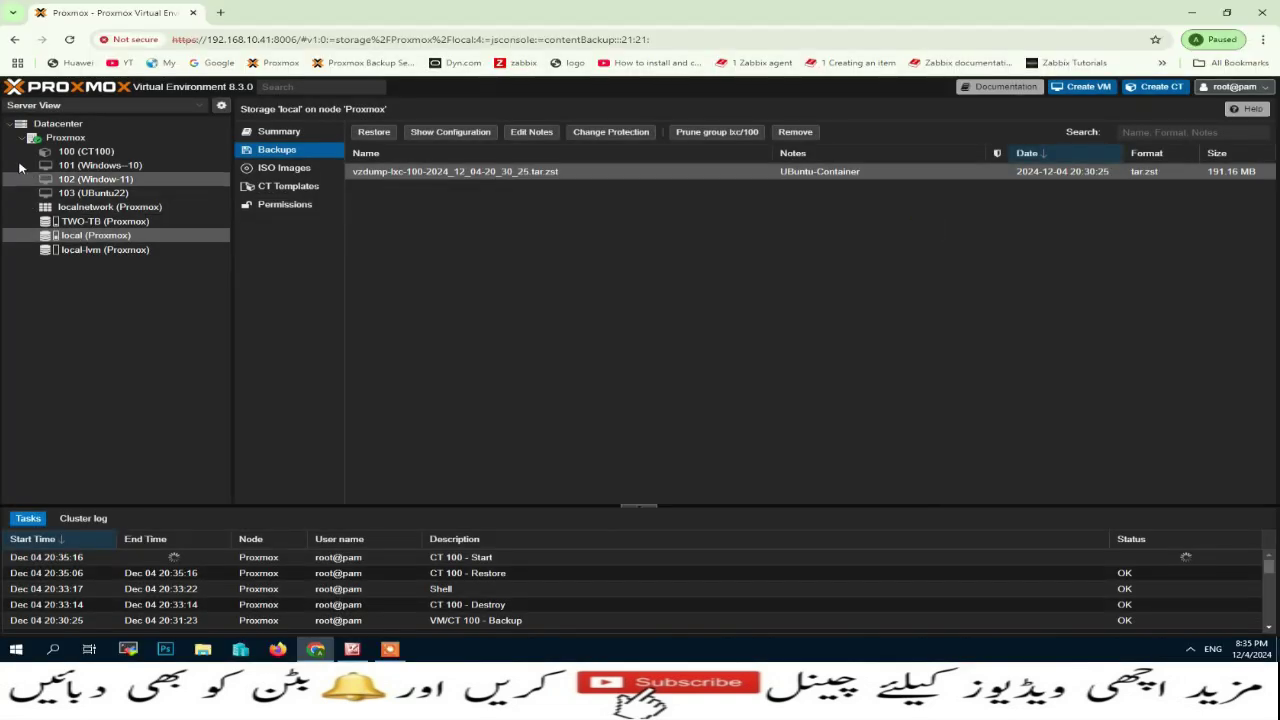
Step: Check the restored container 100 by viewing its console
{"action": "left_click", "coordinate": [98, 153]}
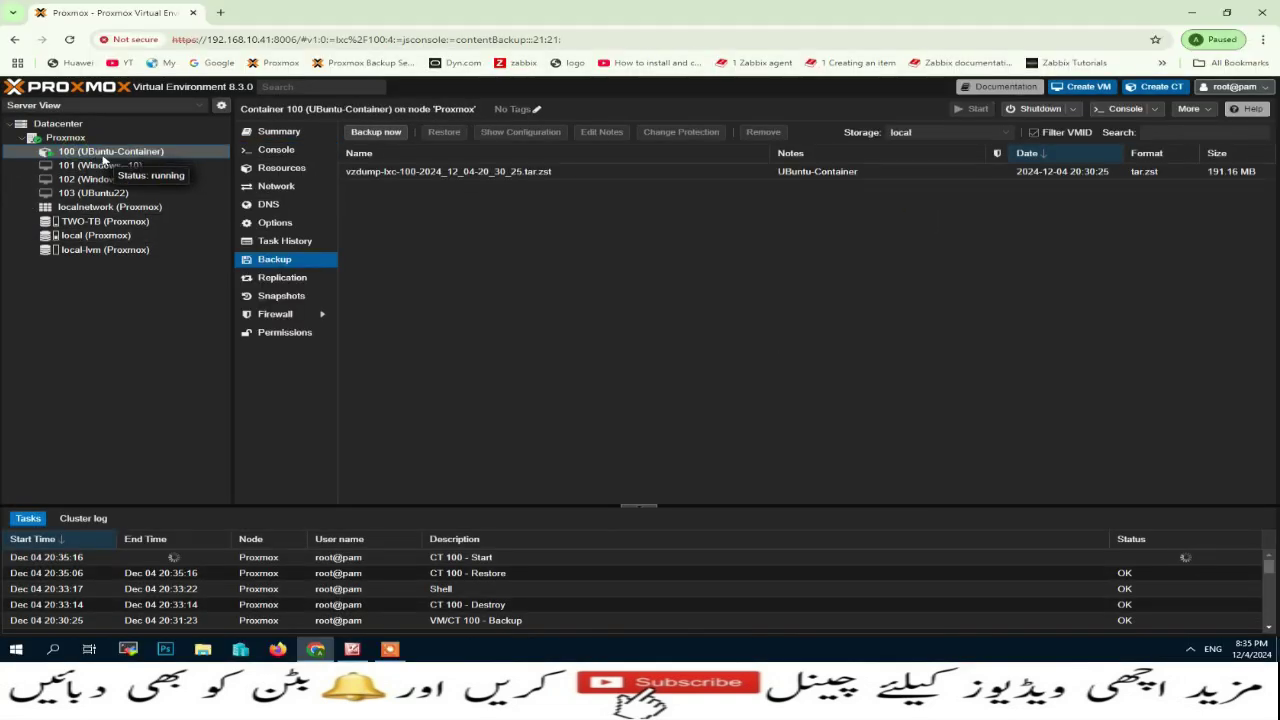
{"action": "left_click", "coordinate": [282, 155]}
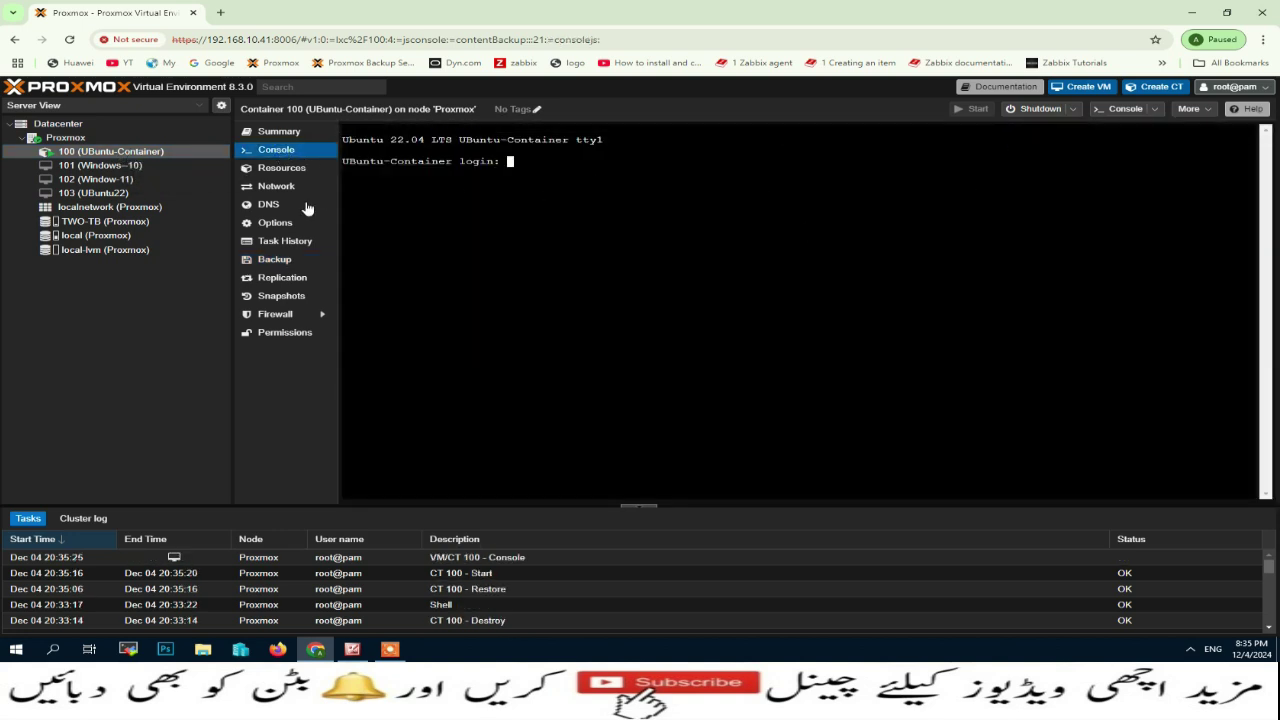
Step: Delete the backup archive vzdump-lxc-100-2024_12_04-20_30_25.tar.zst from container 100's backups
{"action": "left_click", "coordinate": [283, 261]}
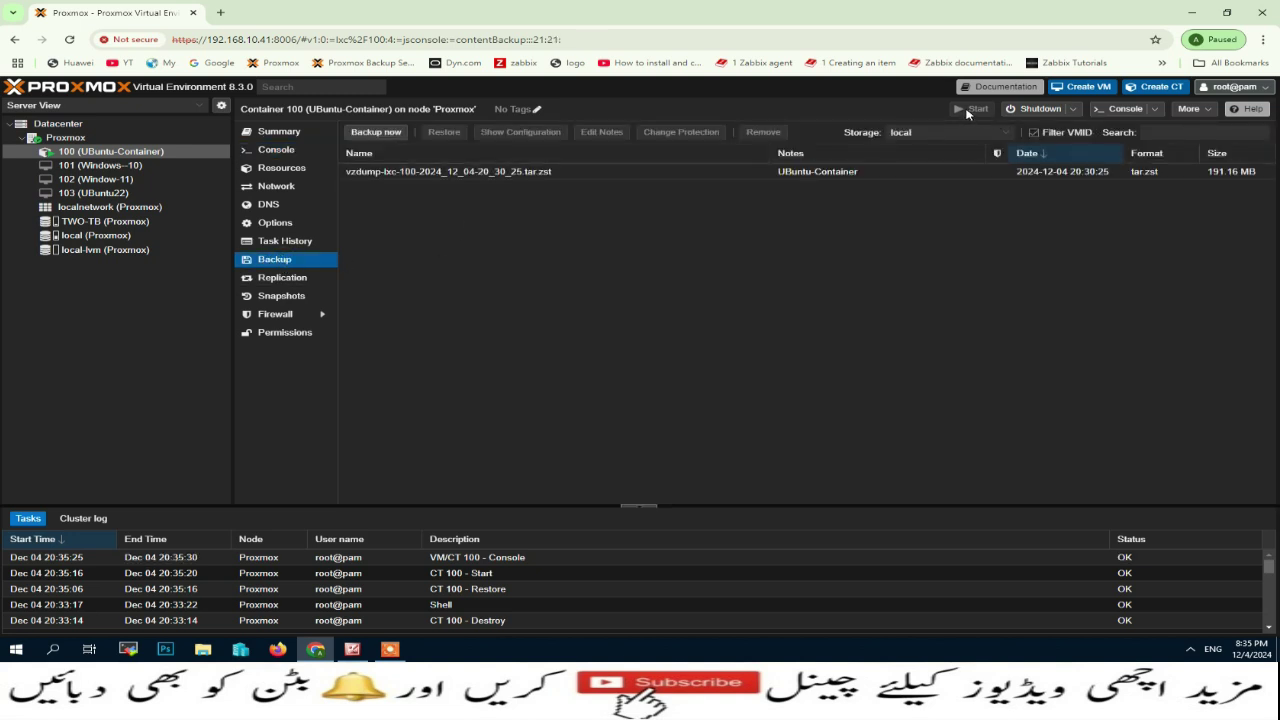
{"action": "left_click", "coordinate": [446, 172]}
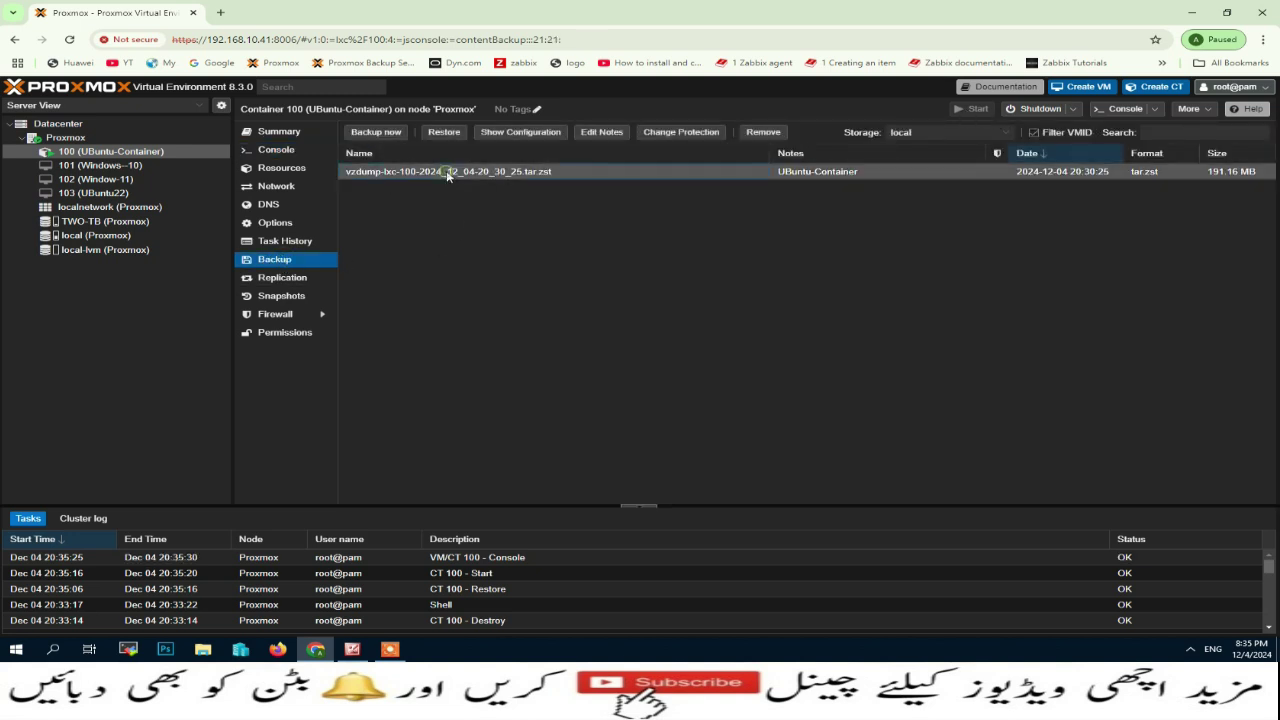
{"action": "left_click", "coordinate": [771, 134]}
{"action": "left_click", "coordinate": [590, 384]}
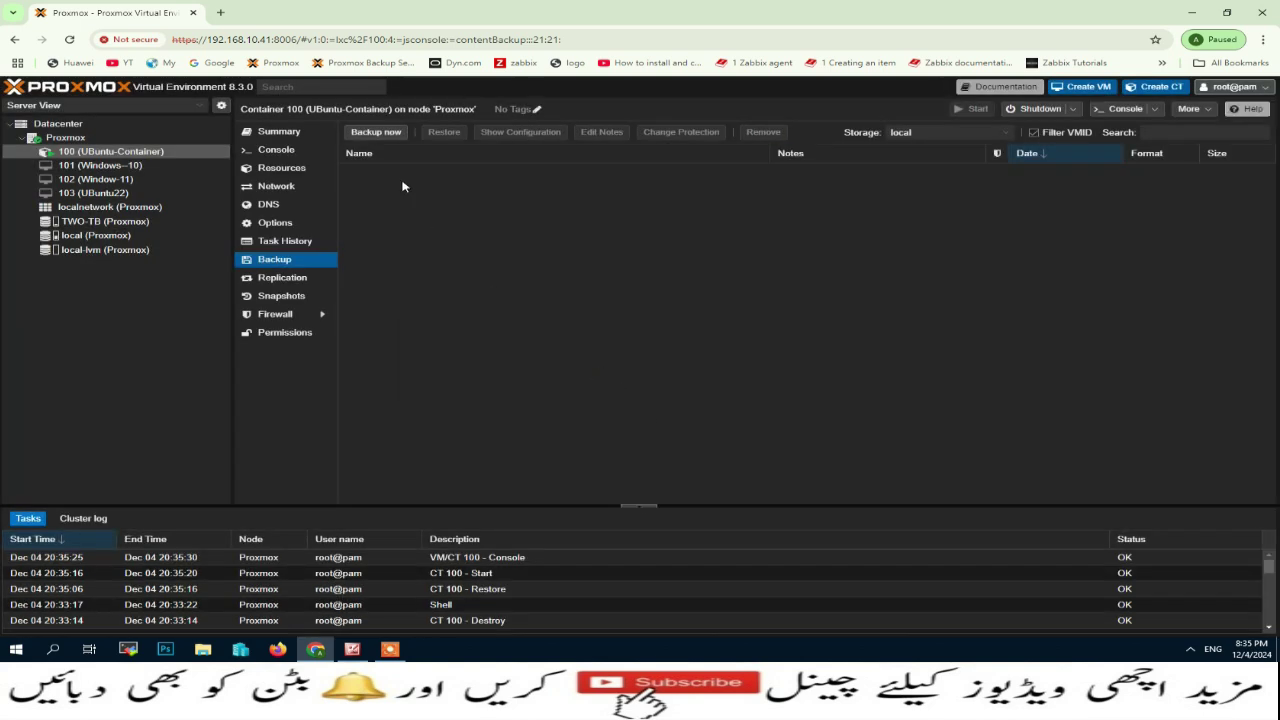
Step: Back up container 100 to the local storage in Stop mode with ZSTD compression, review the task output and close the log
{"action": "left_click", "coordinate": [388, 132]}
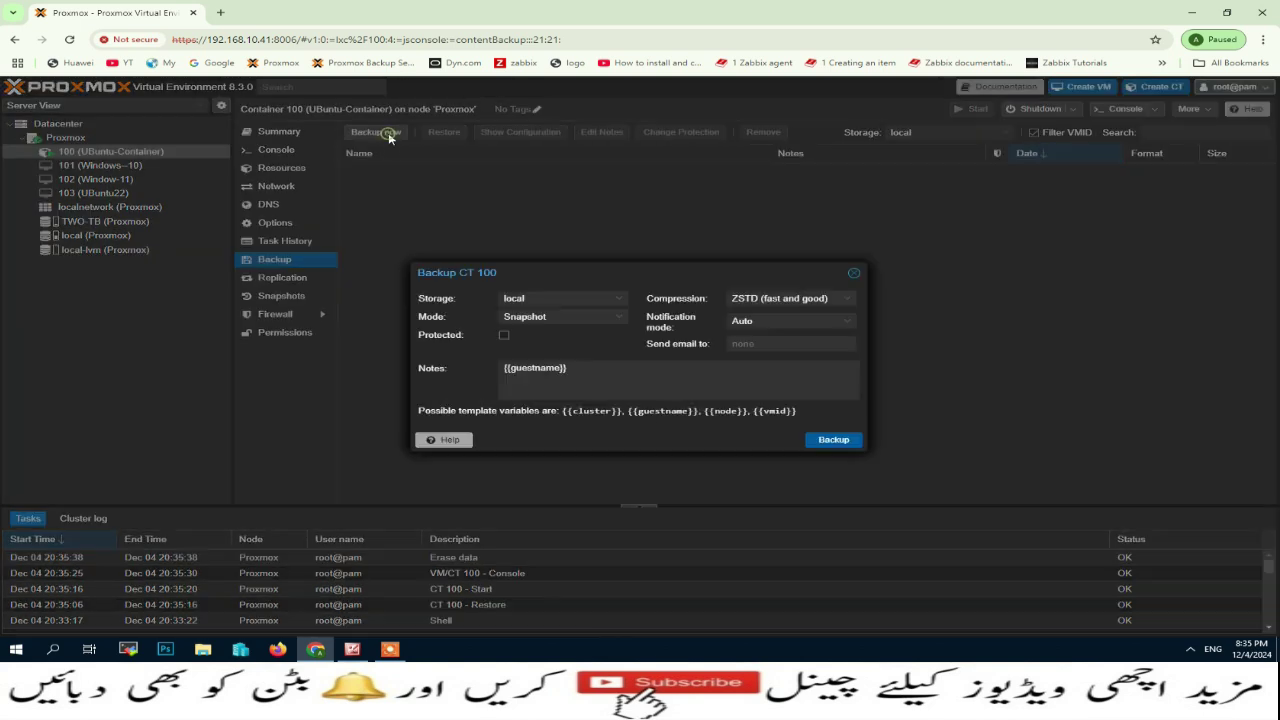
{"action": "left_click", "coordinate": [620, 317]}
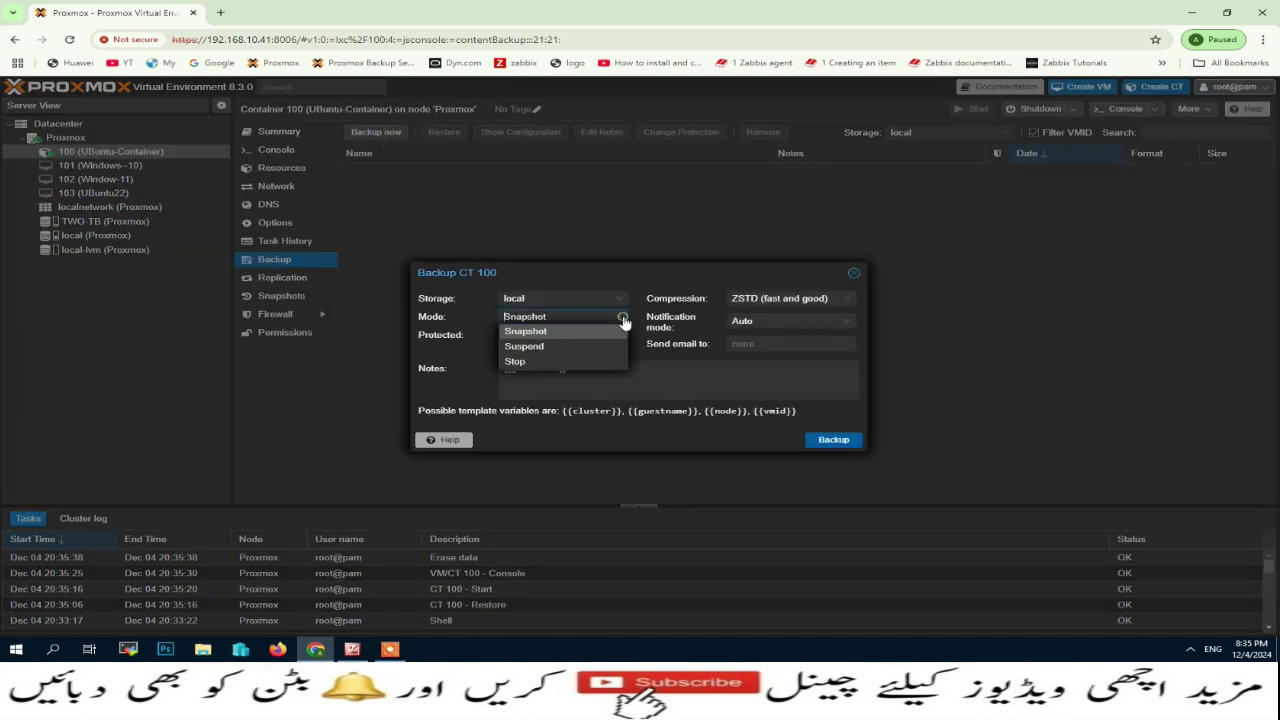
{"action": "left_click", "coordinate": [518, 362]}
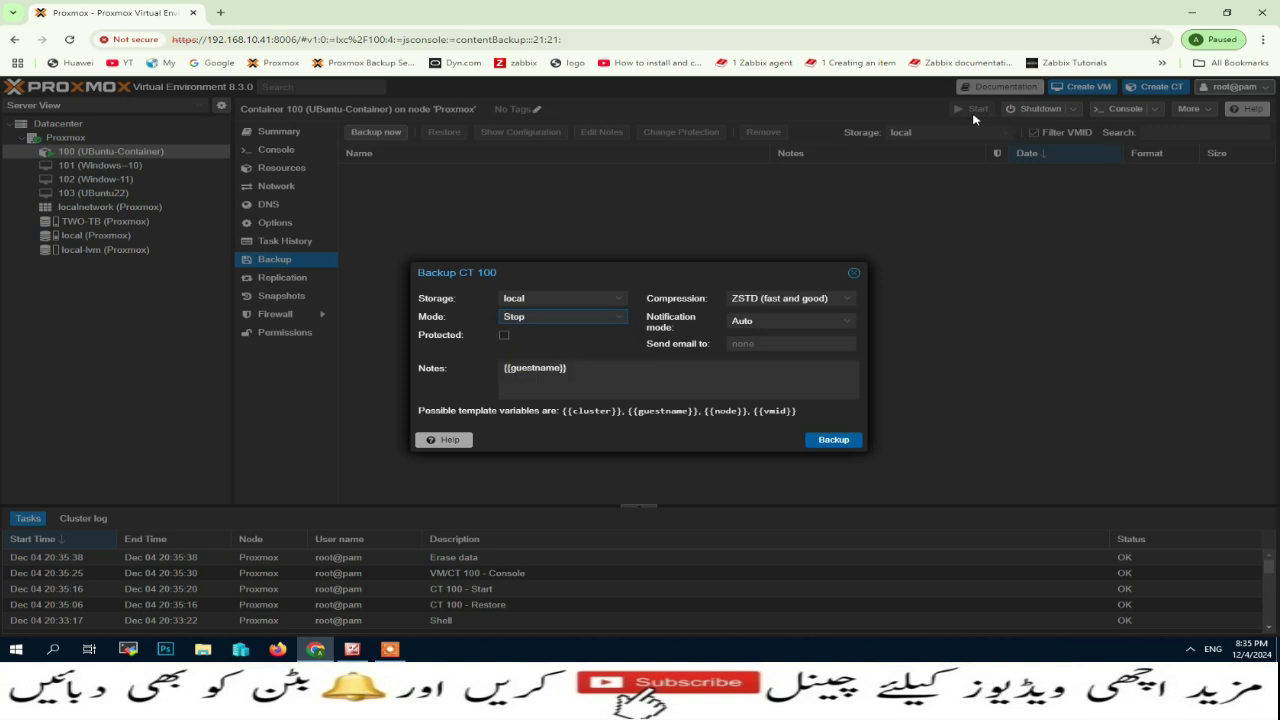
{"action": "left_click", "coordinate": [838, 441]}
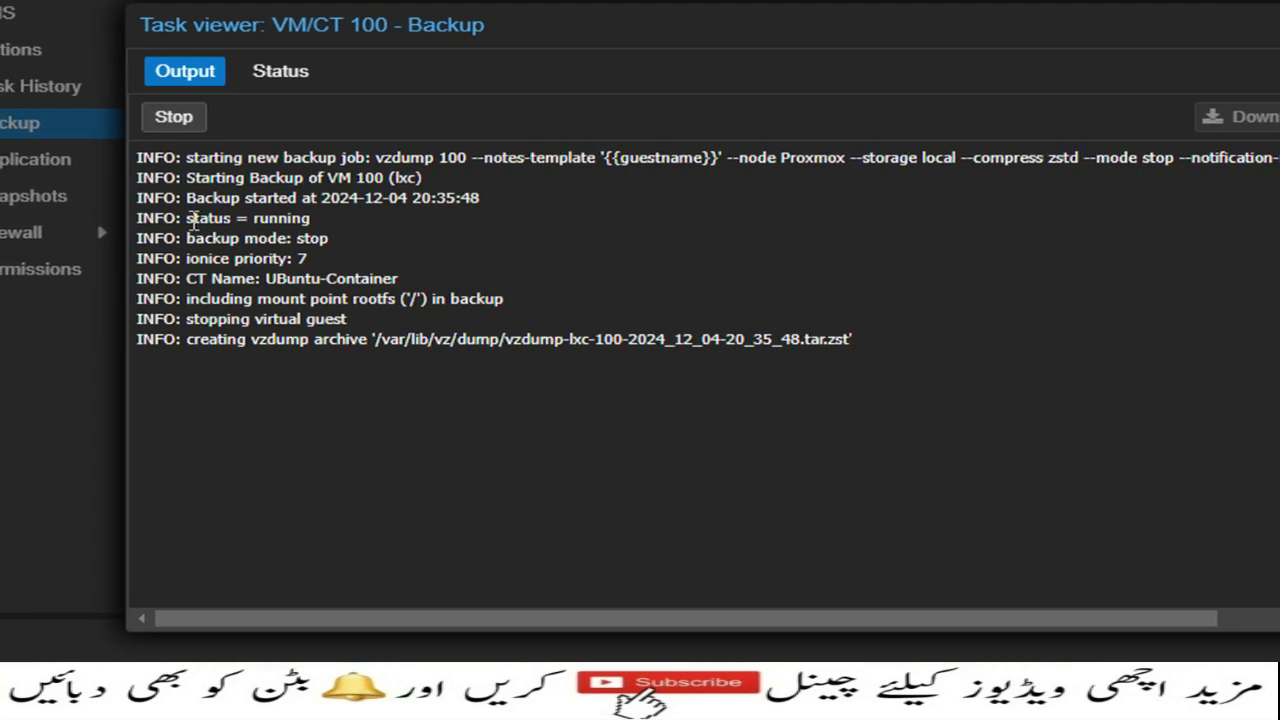
{"action": "left_click_drag", "start_coordinate": [188, 218], "coordinate": [313, 220]}
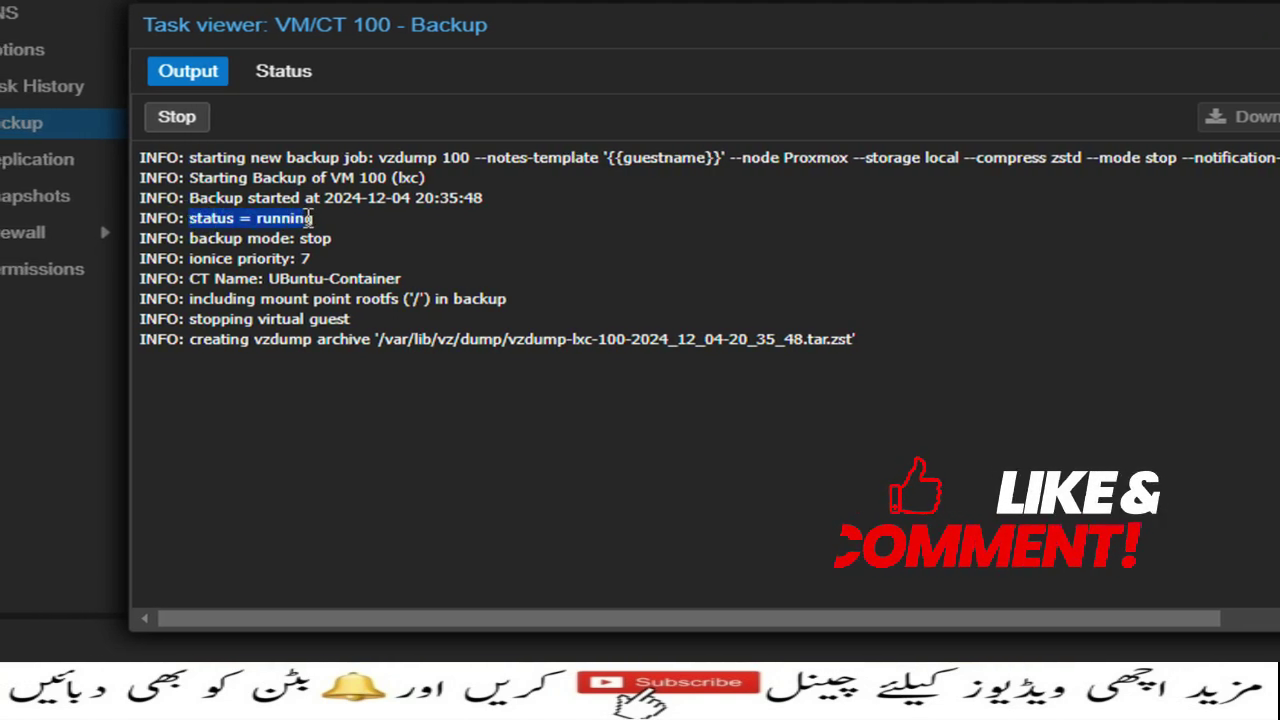
{"action": "left_click_drag", "start_coordinate": [196, 238], "coordinate": [336, 242]}
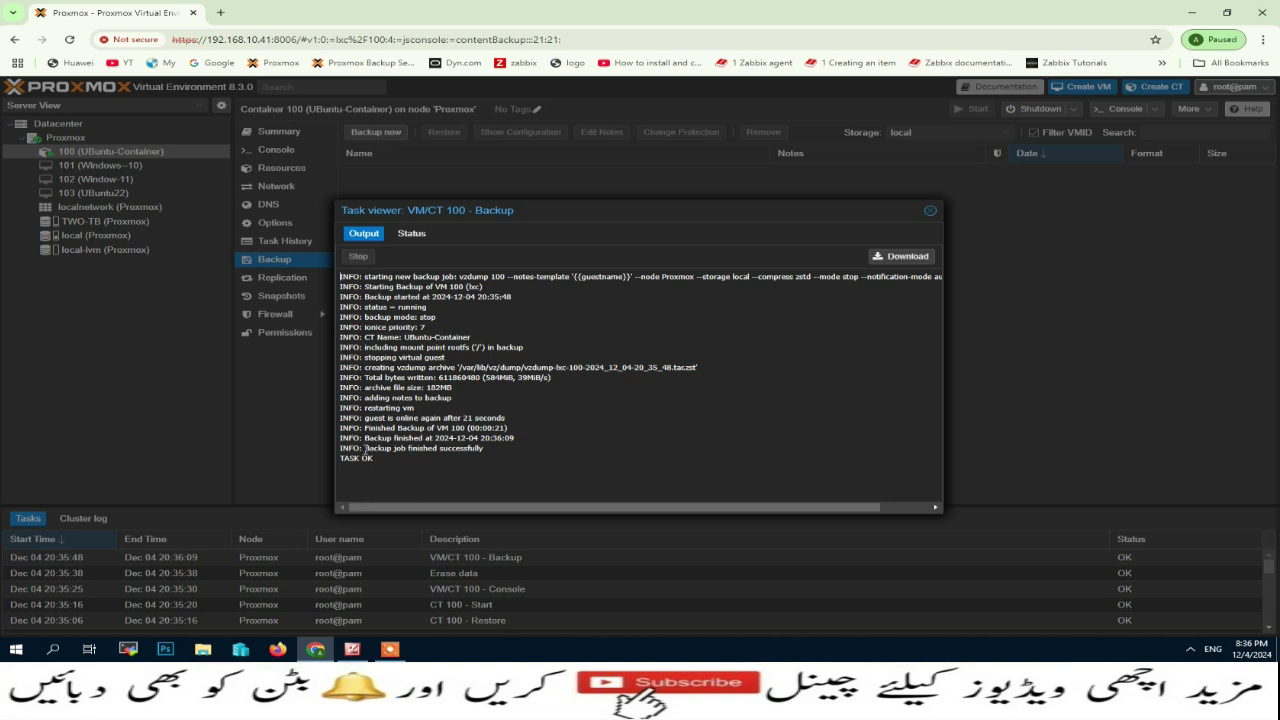
{"action": "left_click_drag", "start_coordinate": [364, 447], "coordinate": [497, 451]}
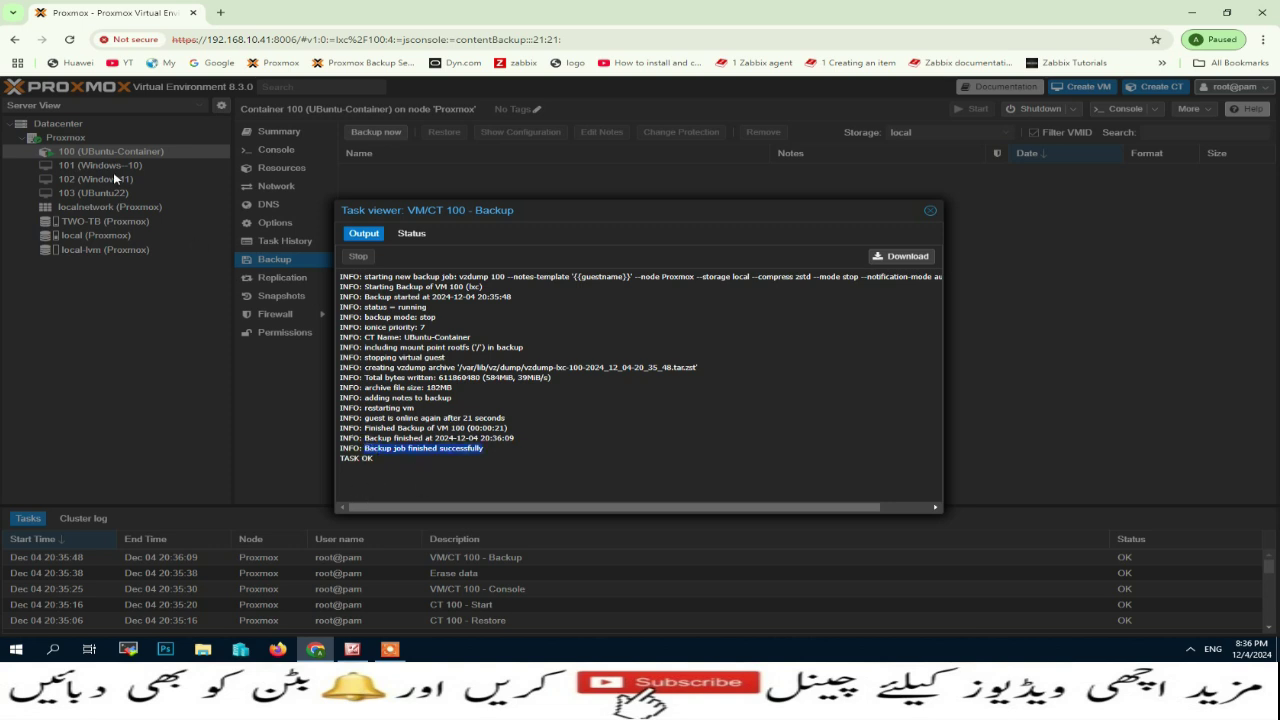
{"action": "left_click", "coordinate": [930, 210]}
Step: Delete the backup archive vzdump-lxc-100-2024_12_04-20_35_48.tar.zst from container 100's backups
{"action": "left_click", "coordinate": [522, 176]}
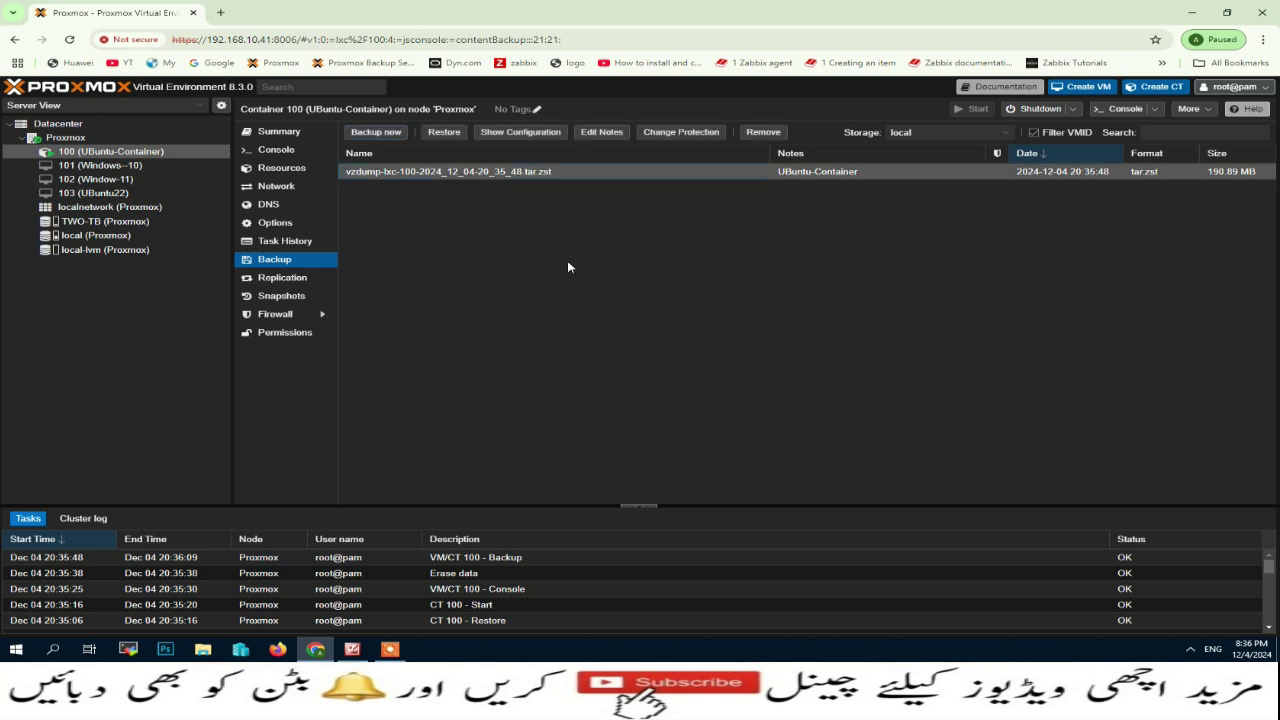
{"action": "left_click", "coordinate": [766, 133]}
{"action": "left_click", "coordinate": [610, 384]}
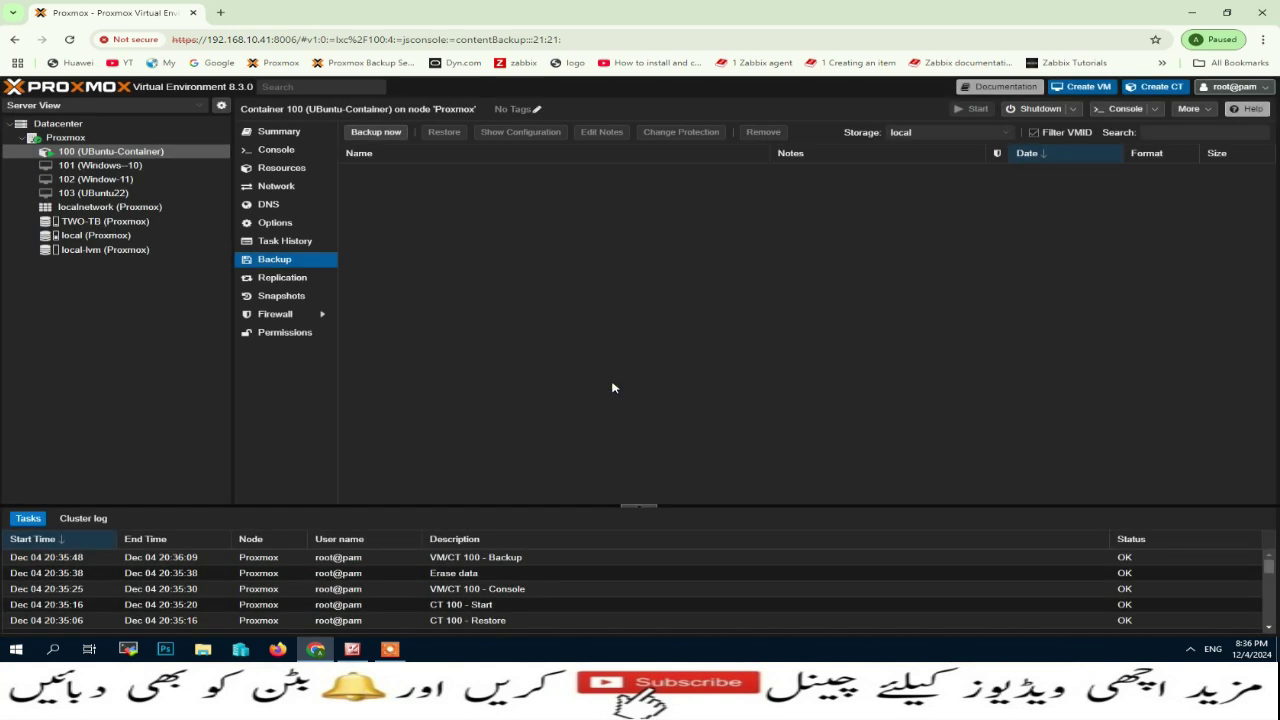
Step: Check the boot disk size of virtual machine 101 (Windows--10) in its summary
{"action": "left_click", "coordinate": [97, 166]}
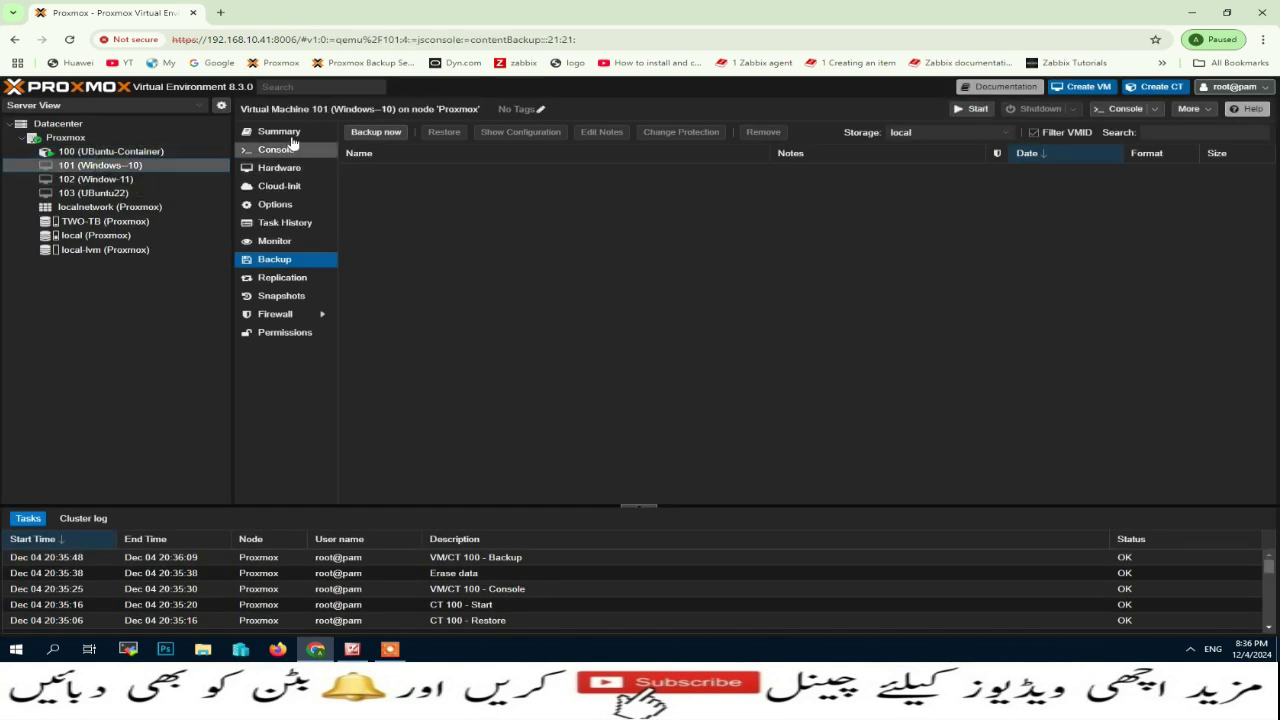
{"action": "left_click", "coordinate": [288, 134]}
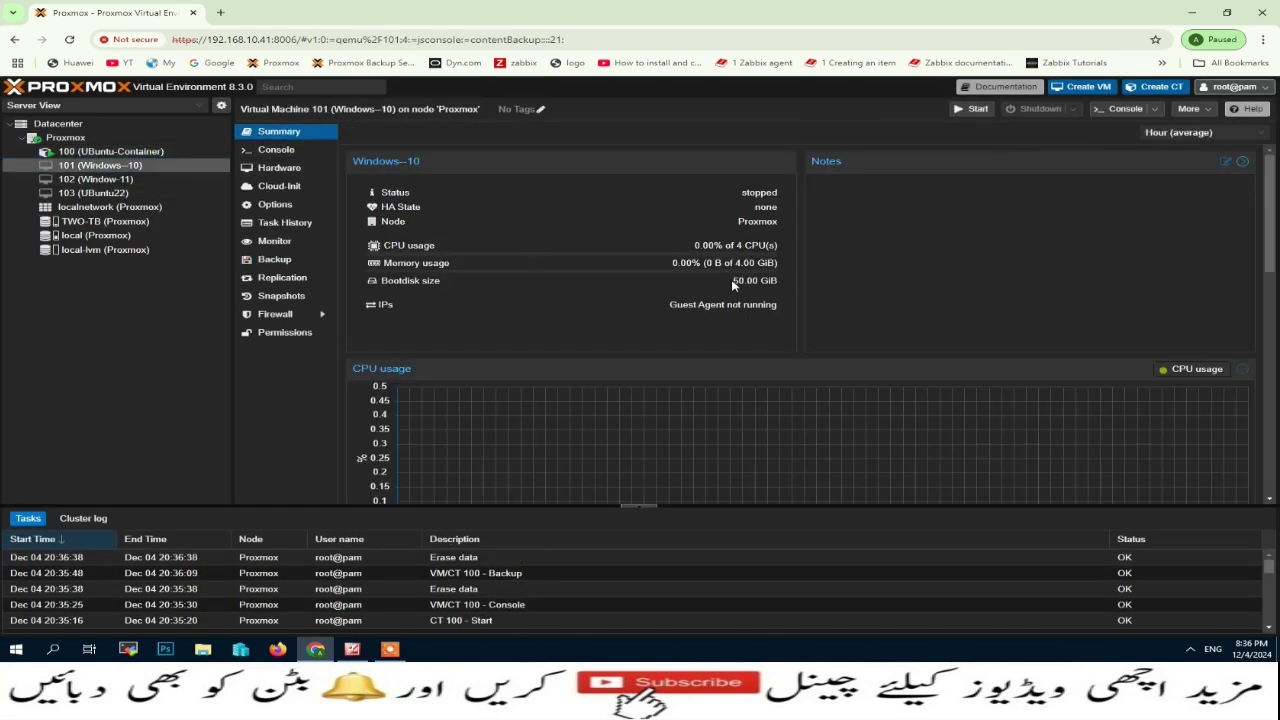
{"action": "mouse_move", "coordinate": [733, 282]}
{"action": "left_mouse_down"}
{"action": "mouse_move", "coordinate": [768, 280]}
{"action": "mouse_move", "coordinate": [735, 284]}
{"action": "left_mouse_up"}
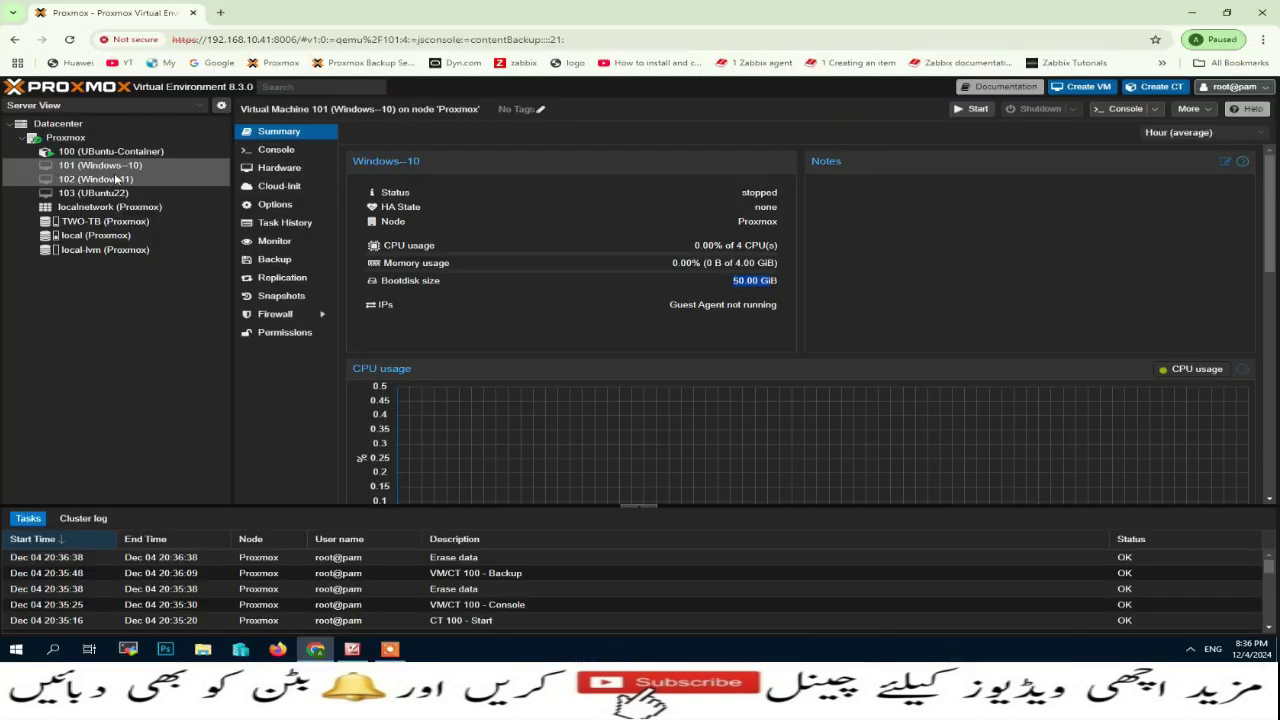
Step: Try to back up virtual machine 101 to the local storage in Snapshot mode with ZSTD compression, and follow the task's progress
{"action": "left_click", "coordinate": [274, 259]}
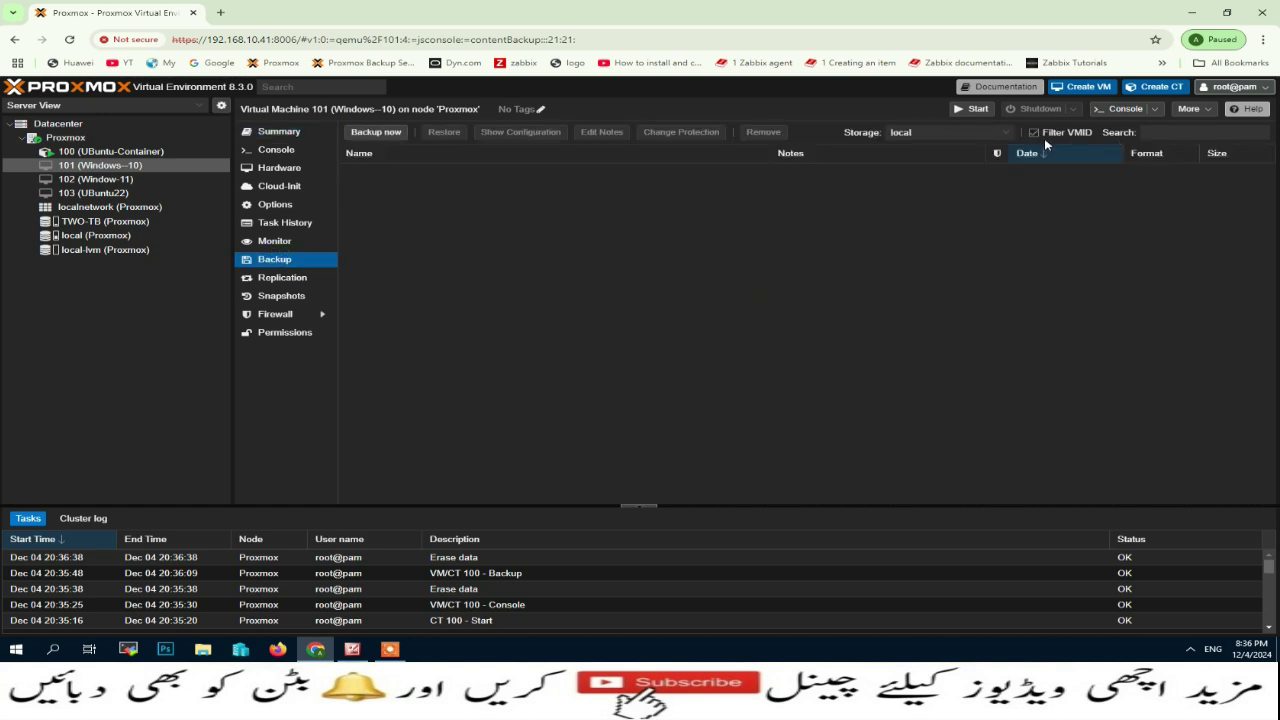
{"action": "left_click", "coordinate": [998, 133]}
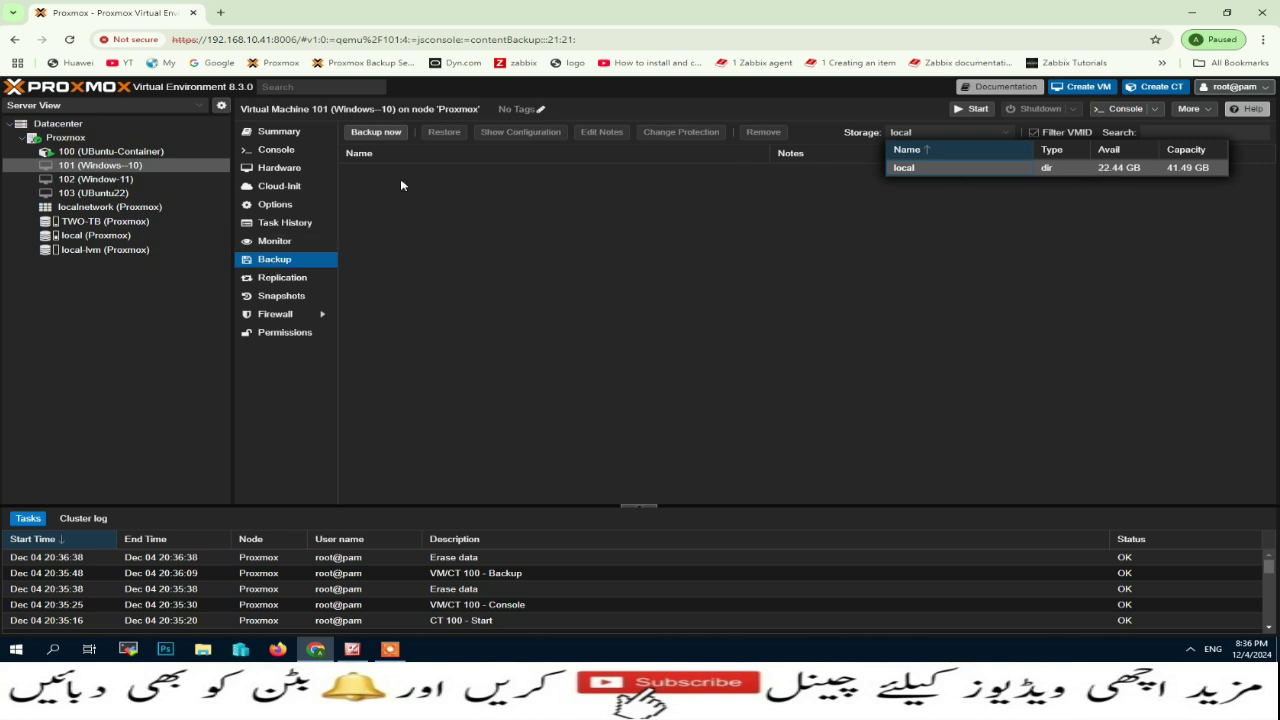
{"action": "left_click", "coordinate": [398, 136]}
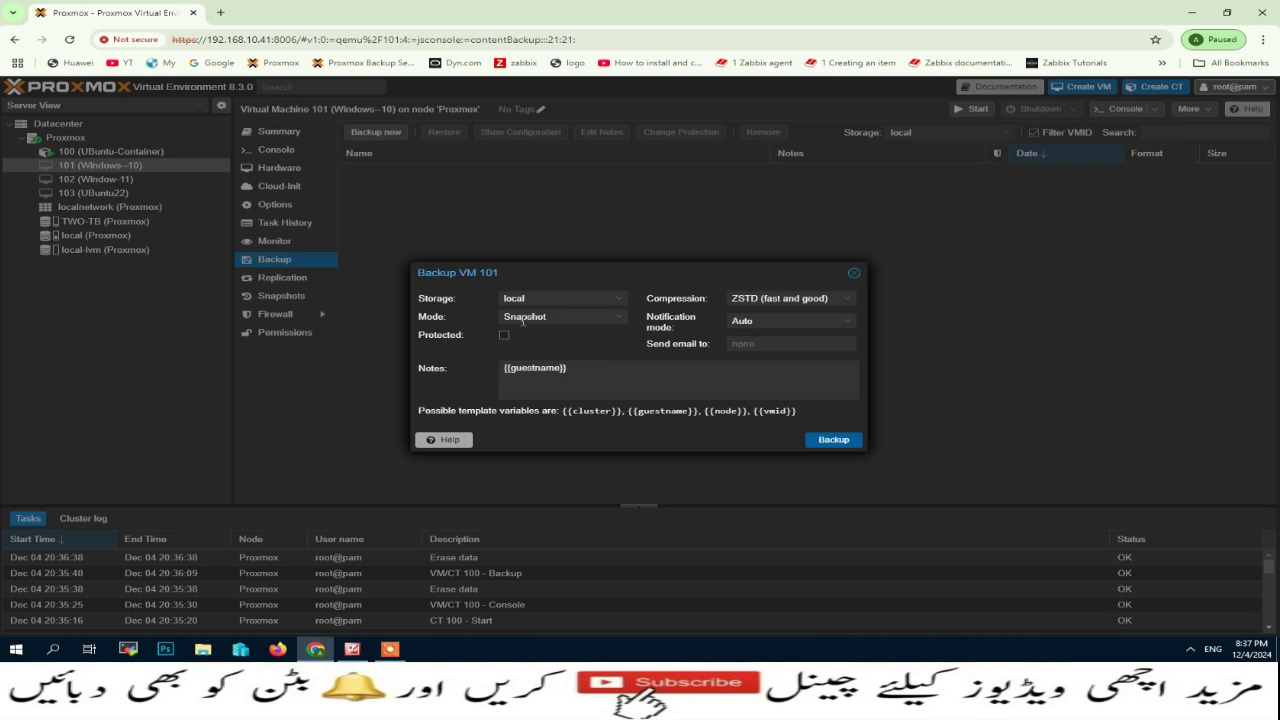
{"action": "left_click", "coordinate": [838, 442]}
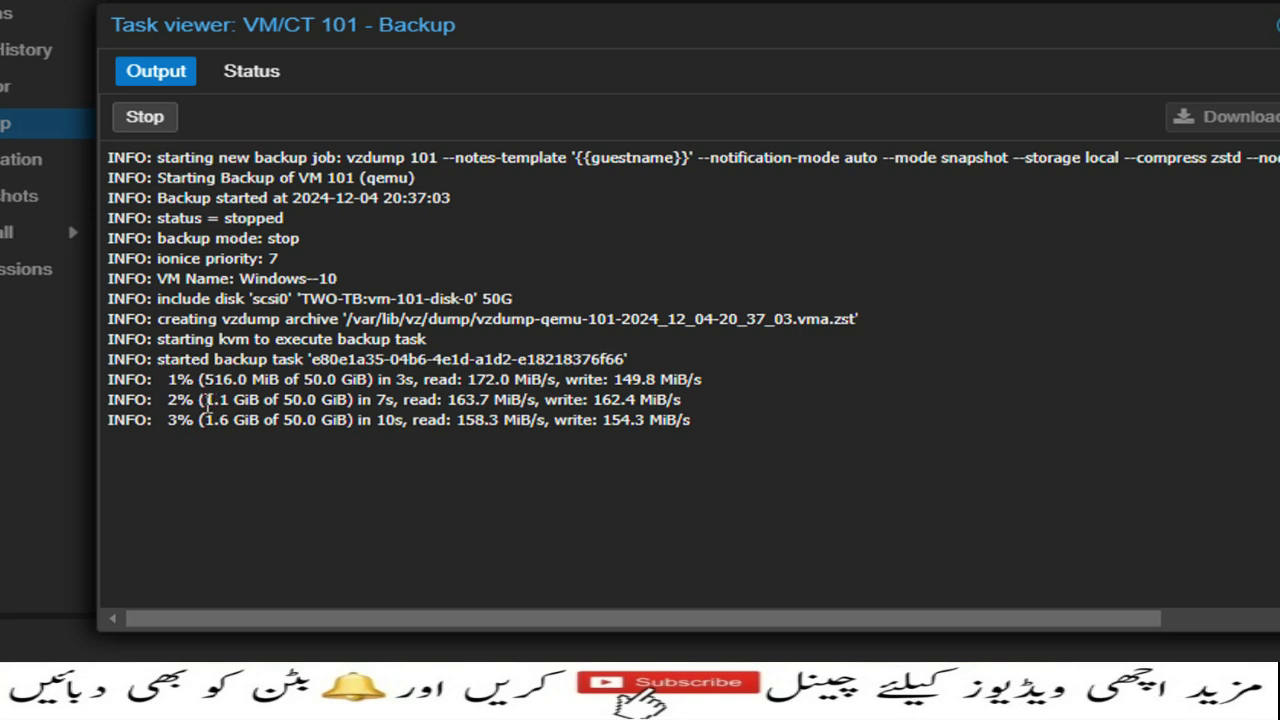
{"action": "left_click_drag", "start_coordinate": [203, 400], "coordinate": [352, 400]}
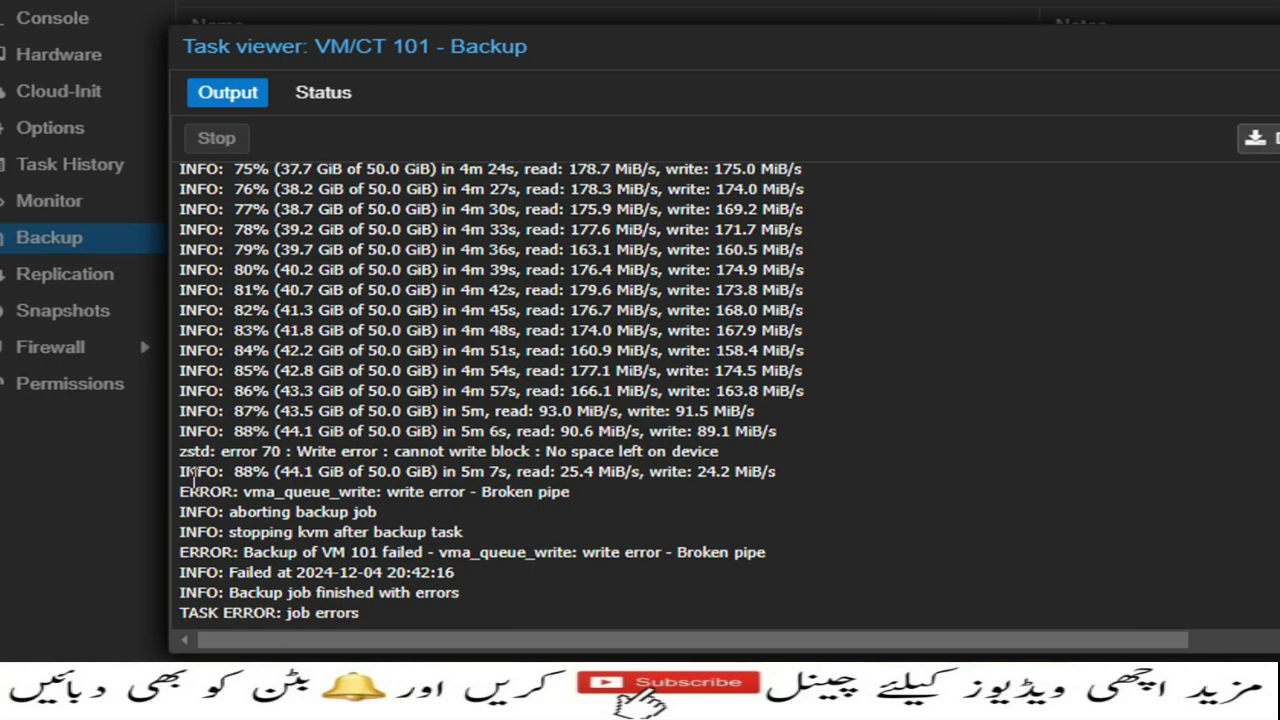
Step: Examine the final lines of virtual machine 101's backup task log, including its task status, and close the log
{"action": "left_click_drag", "start_coordinate": [191, 471], "coordinate": [773, 517]}
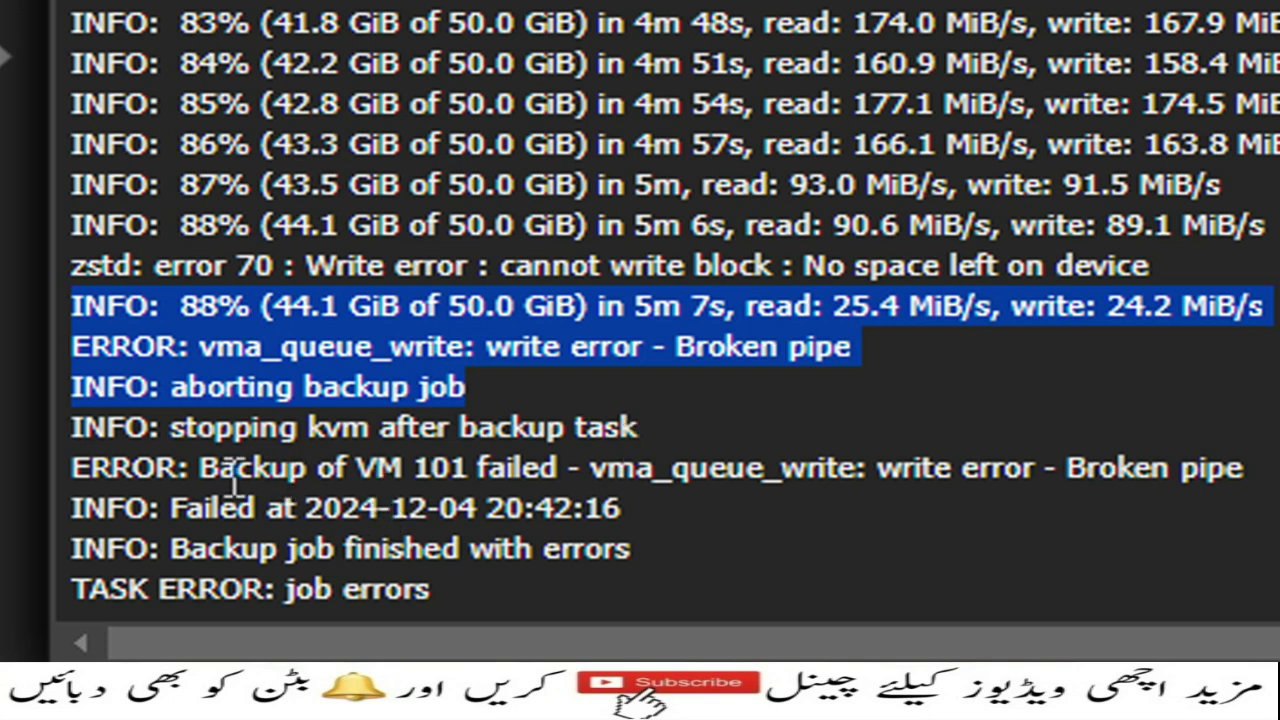
{"action": "left_click_drag", "start_coordinate": [202, 470], "coordinate": [550, 480]}
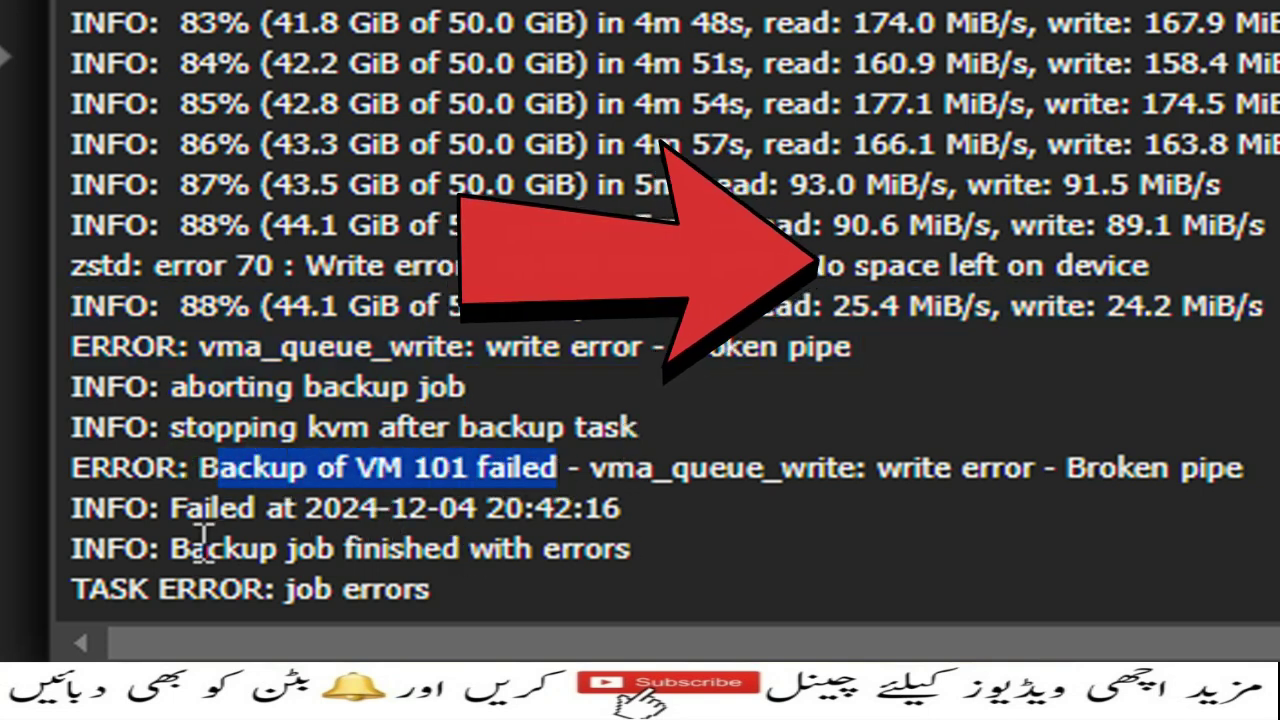
{"action": "left_click_drag", "start_coordinate": [198, 548], "coordinate": [649, 558]}
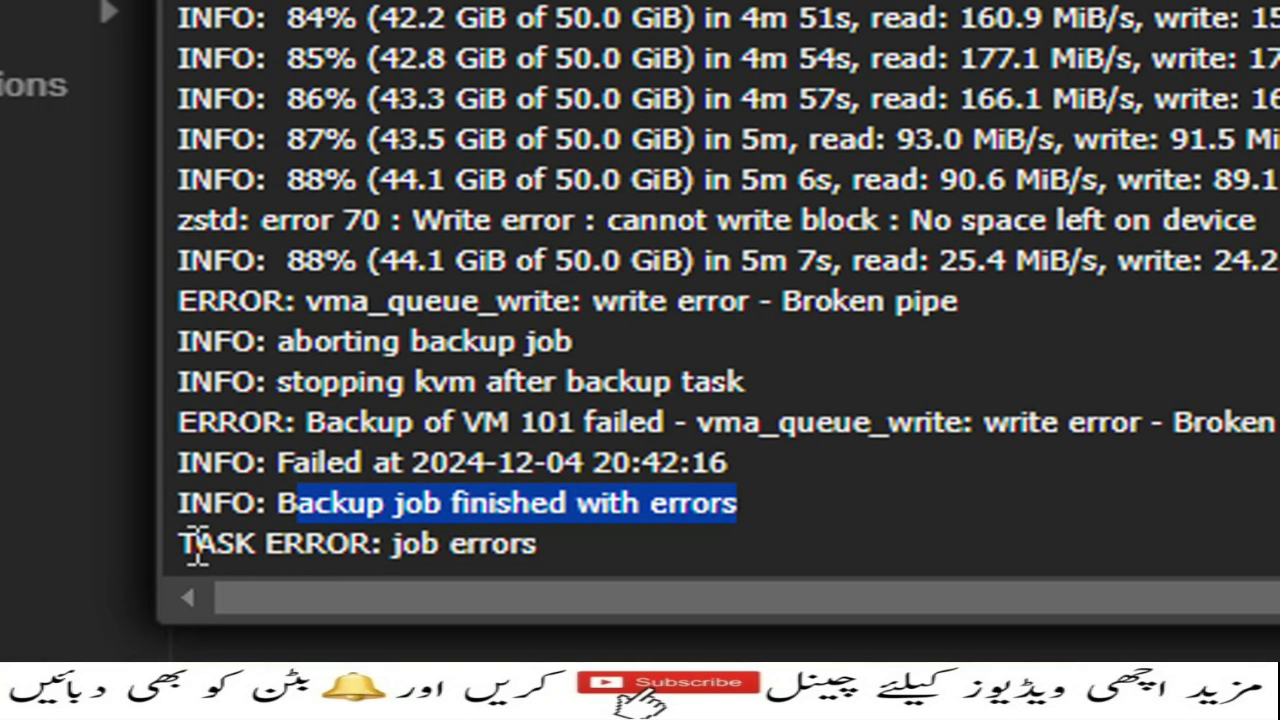
{"action": "left_click_drag", "start_coordinate": [96, 588], "coordinate": [329, 590]}
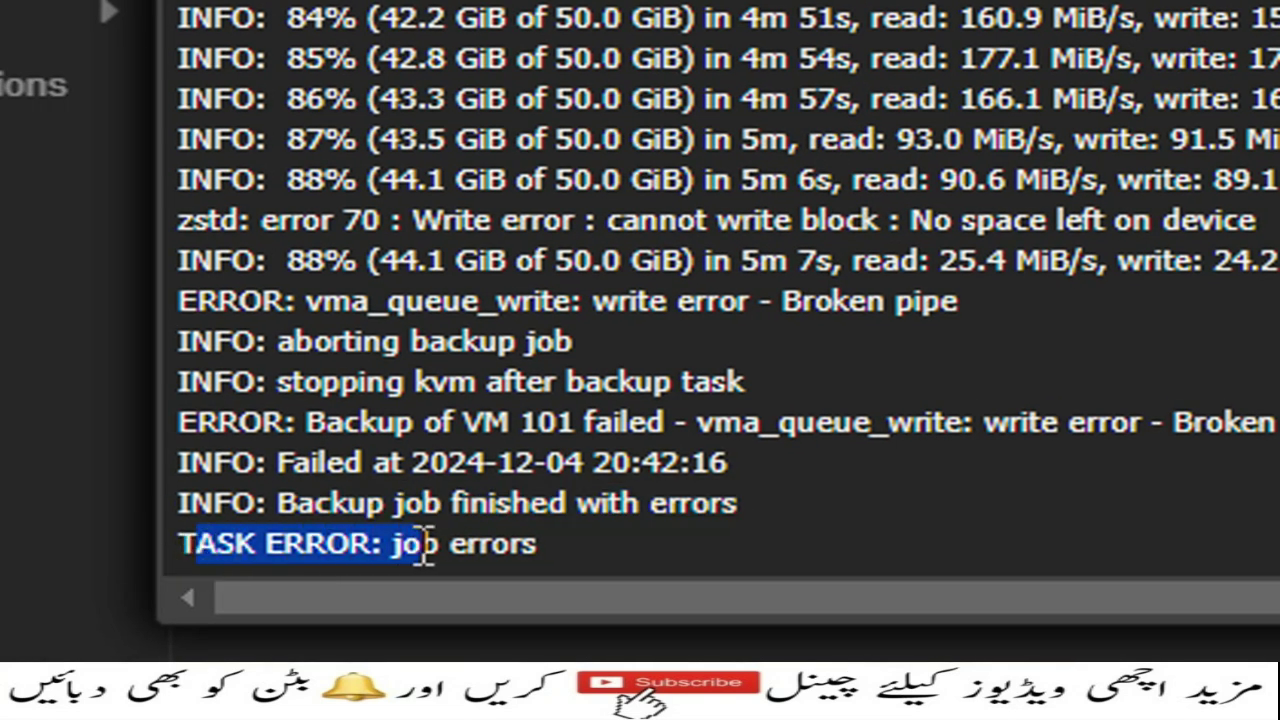
{"action": "left_click_drag", "start_coordinate": [425, 545], "coordinate": [531, 544]}
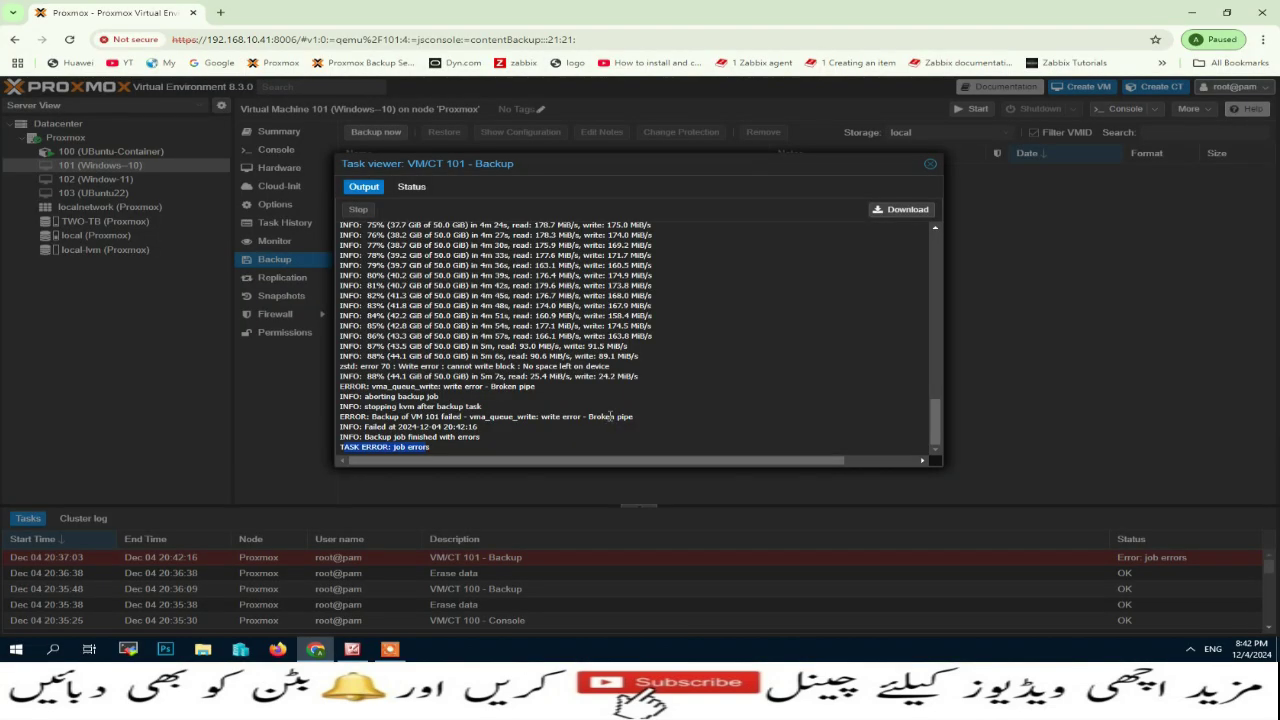
{"action": "left_click", "coordinate": [930, 163]}
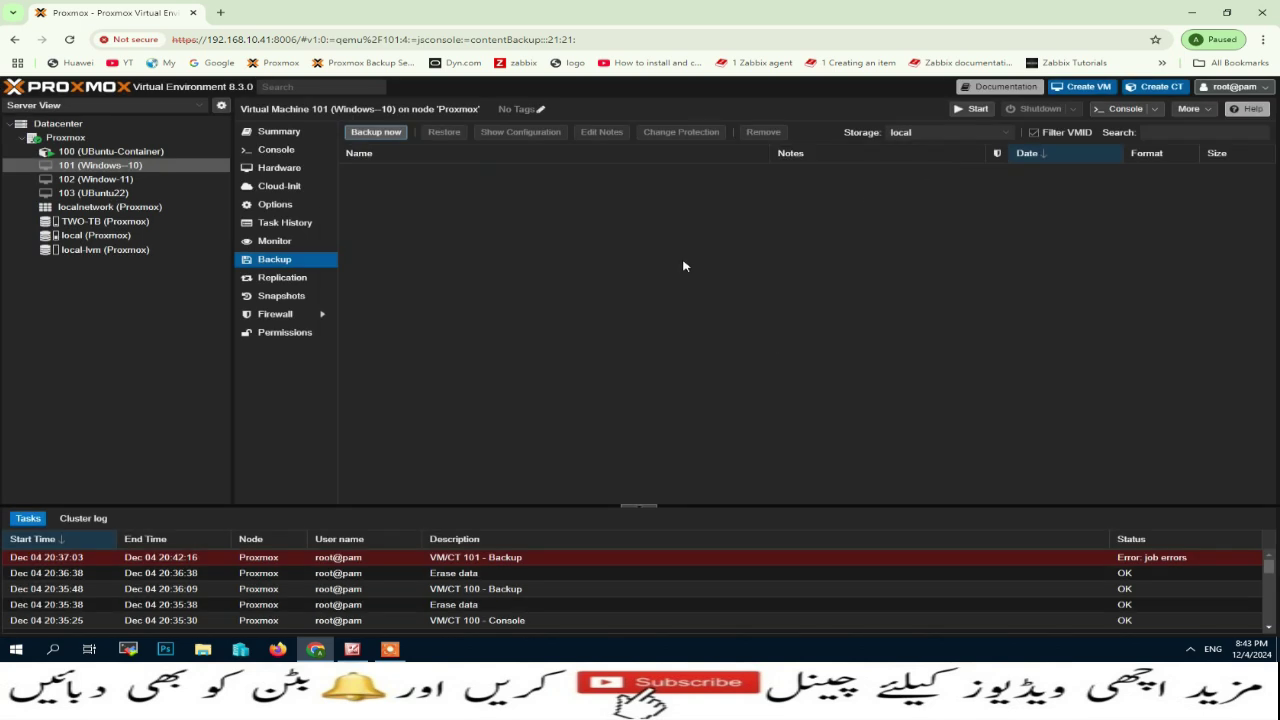